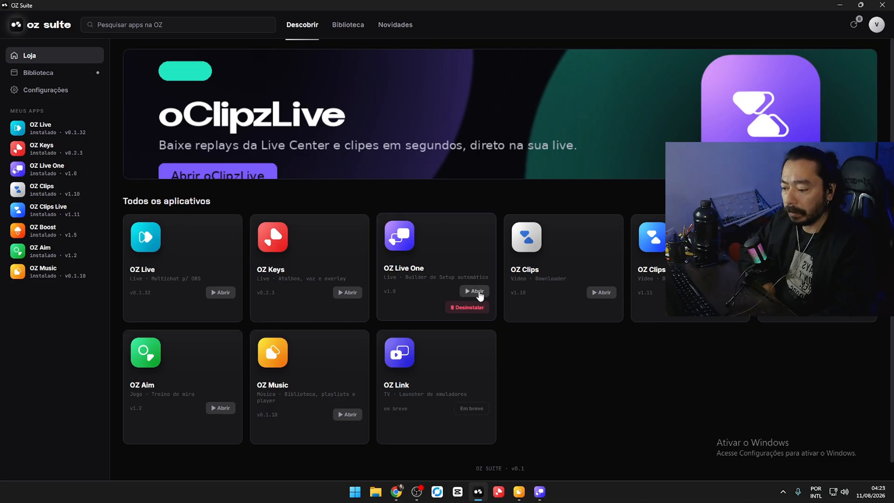
- Launch OZ Live One from OZ Suite, close its older window, and maximize the new one past the welcome message
{"action": "left_click", "coordinate": [480, 295]}
{"action": "mouse_move", "coordinate": [539, 491]}
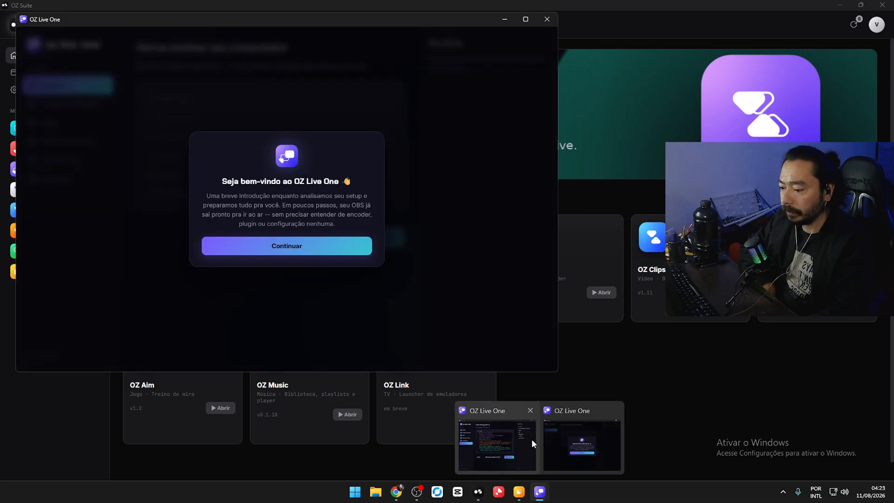
{"action": "left_click", "coordinate": [533, 412]}
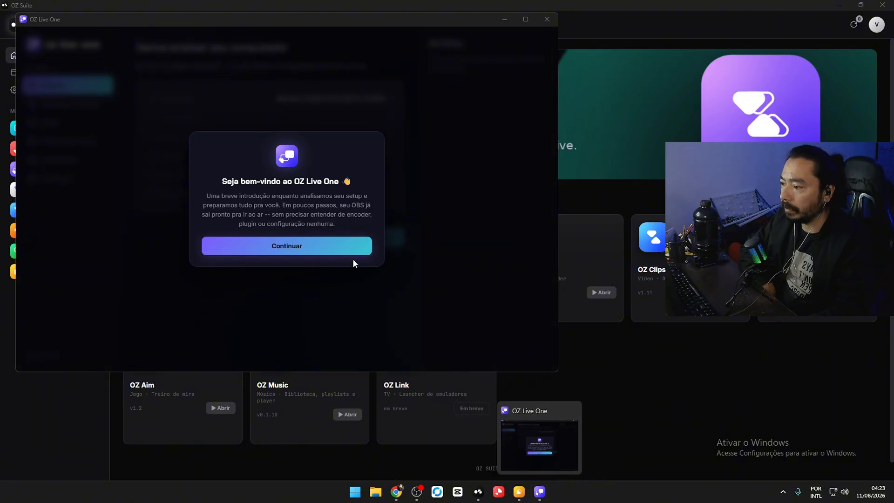
{"action": "left_click_drag", "start_coordinate": [469, 15], "coordinate": [573, 37]}
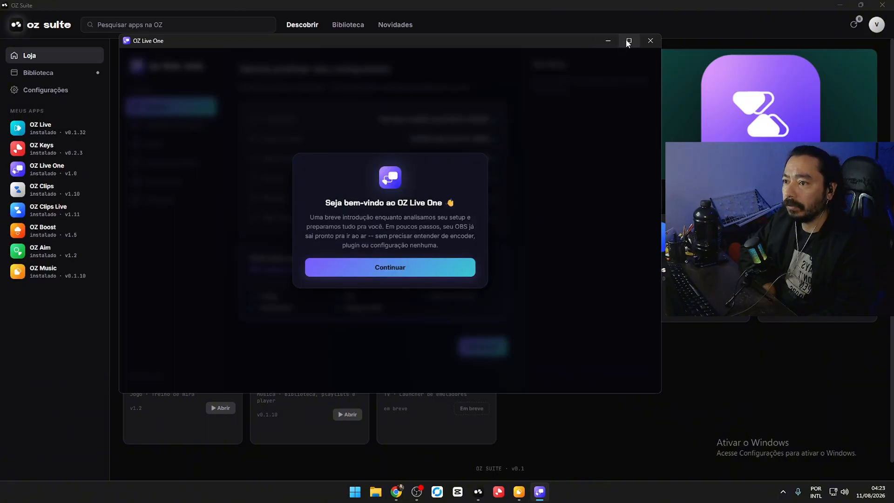
{"action": "left_click", "coordinate": [628, 42]}
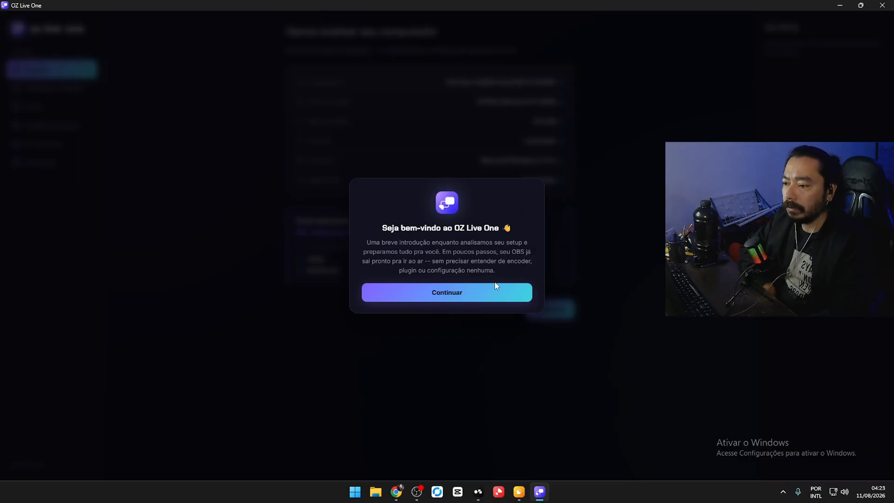
{"action": "left_click", "coordinate": [489, 295]}
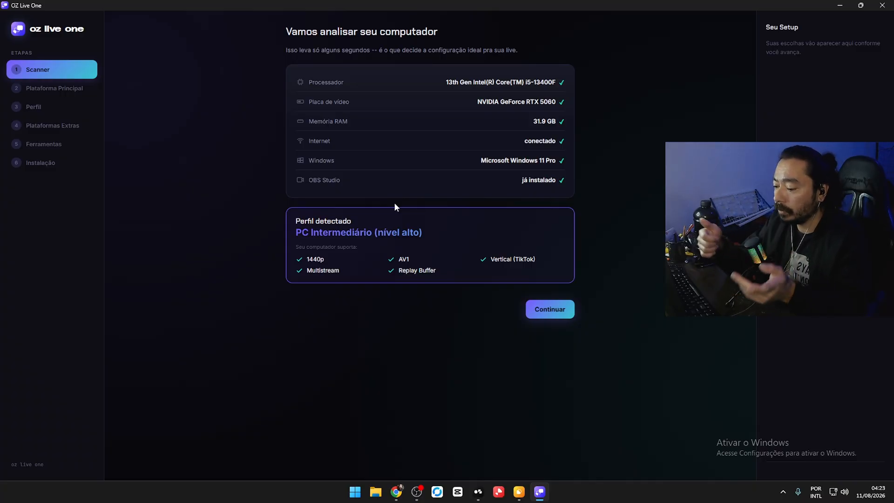
- View the OBS main window and the OZ Suite store, and return to the OZ Live One scanner
{"action": "mouse_move", "coordinate": [417, 491]}
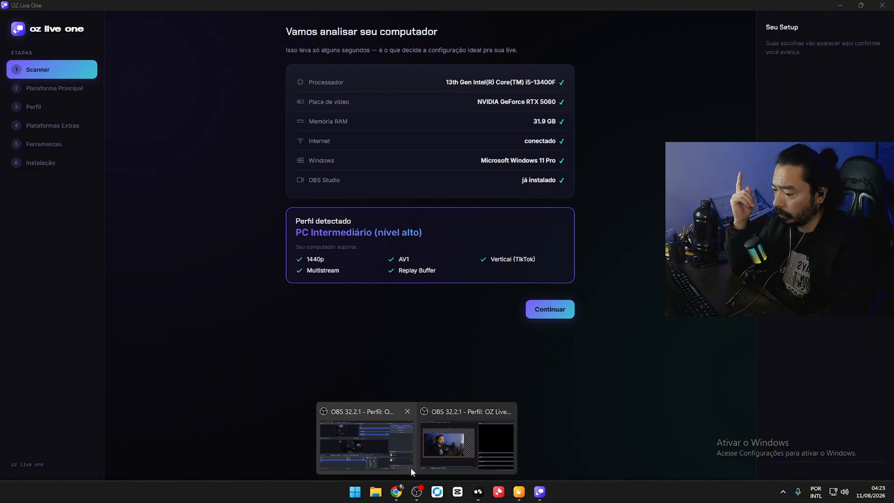
{"action": "left_click", "coordinate": [383, 441]}
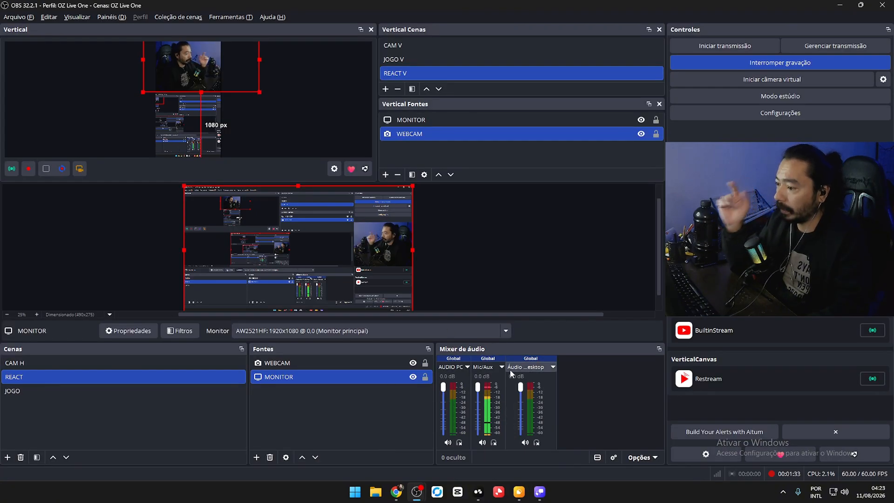
{"action": "left_click", "coordinate": [477, 491]}
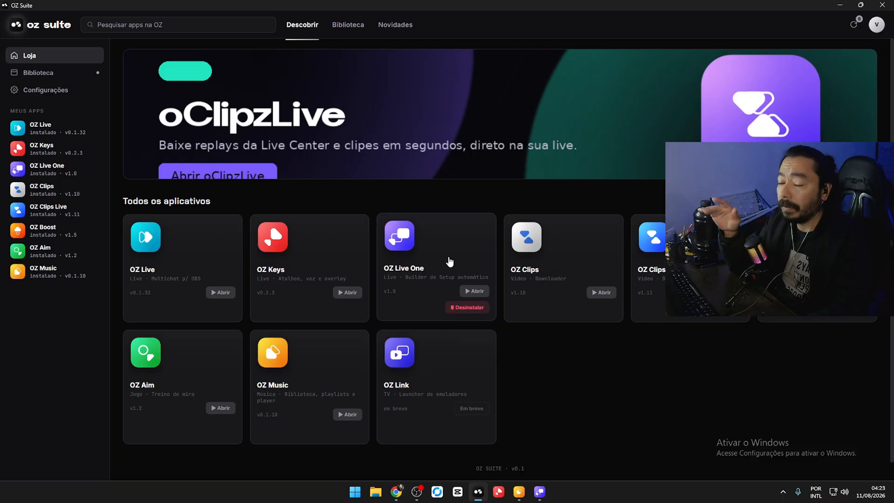
{"action": "left_click", "coordinate": [539, 492]}
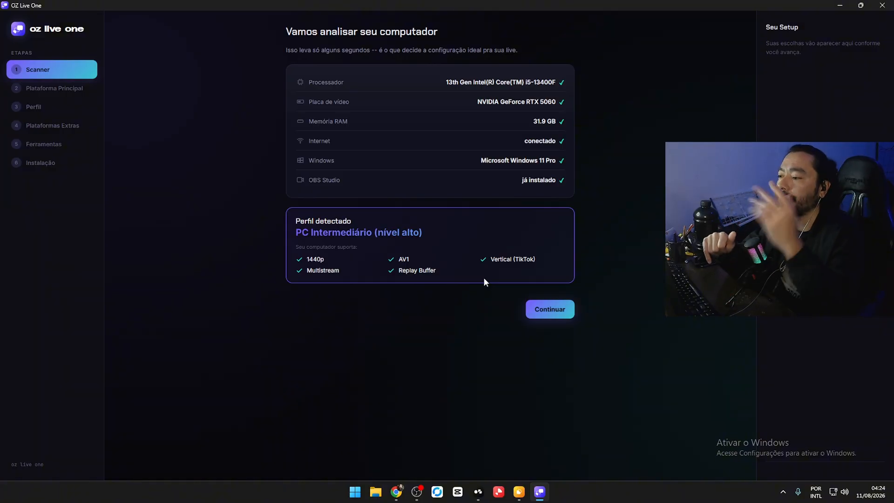
- Choose YouTube as the main platform and accept the detected PC Intermediário (nível alto) profile
{"action": "left_click", "coordinate": [552, 312]}
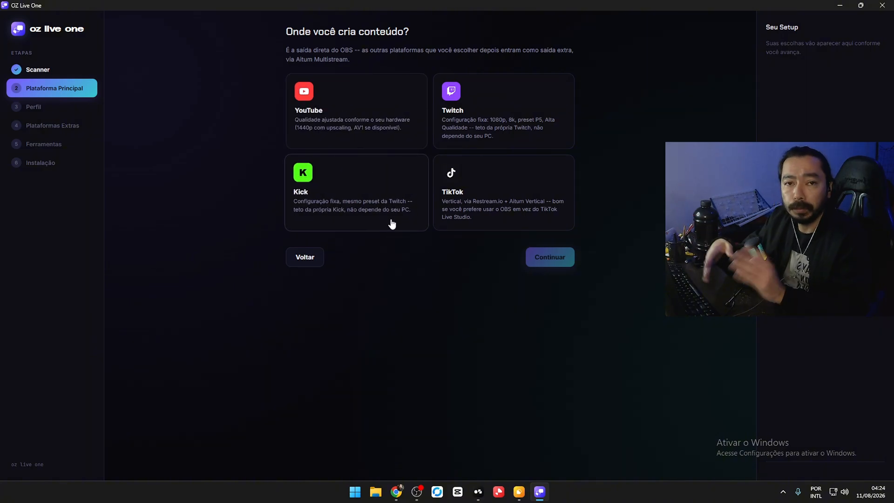
{"action": "left_click", "coordinate": [328, 121]}
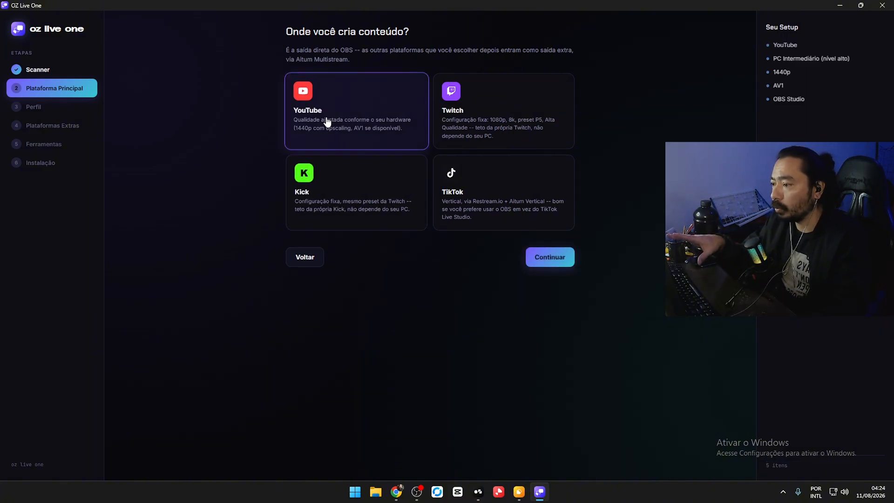
{"action": "left_click", "coordinate": [540, 260]}
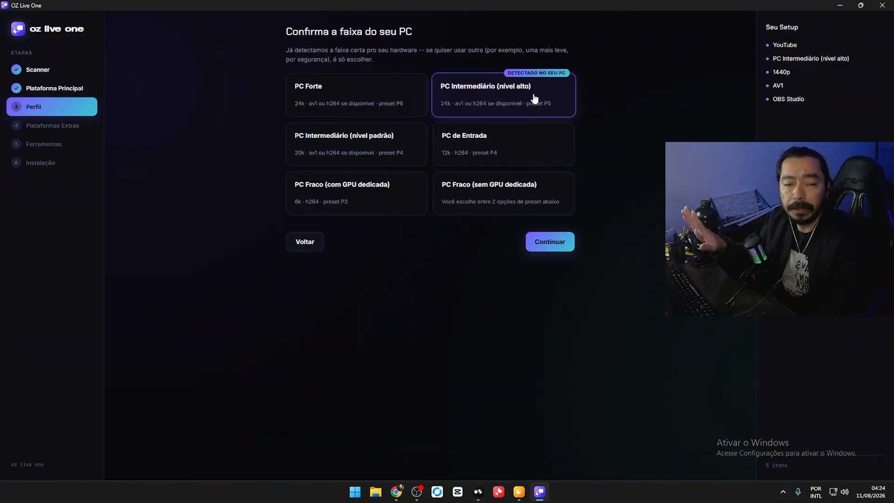
{"action": "left_click", "coordinate": [539, 245]}
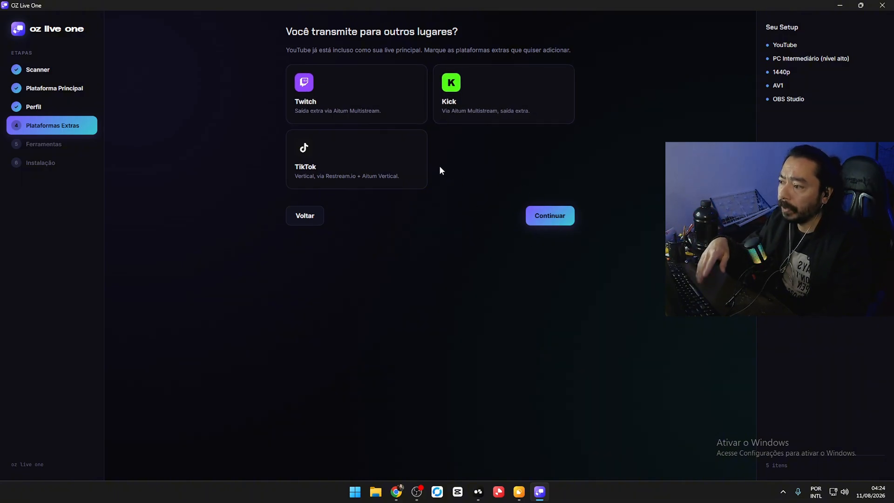
- Add TikTok as an extra streaming platform and proceed to the optional tools stage
{"action": "left_click", "coordinate": [382, 154]}
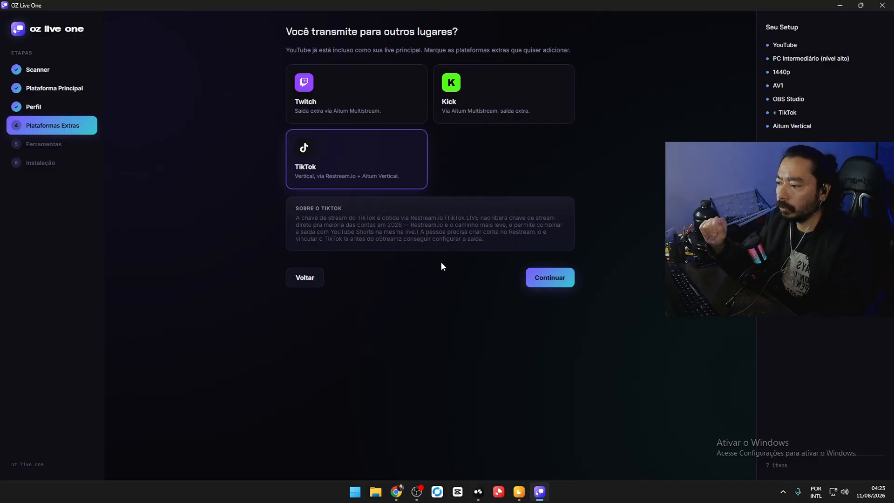
{"action": "left_click", "coordinate": [552, 278]}
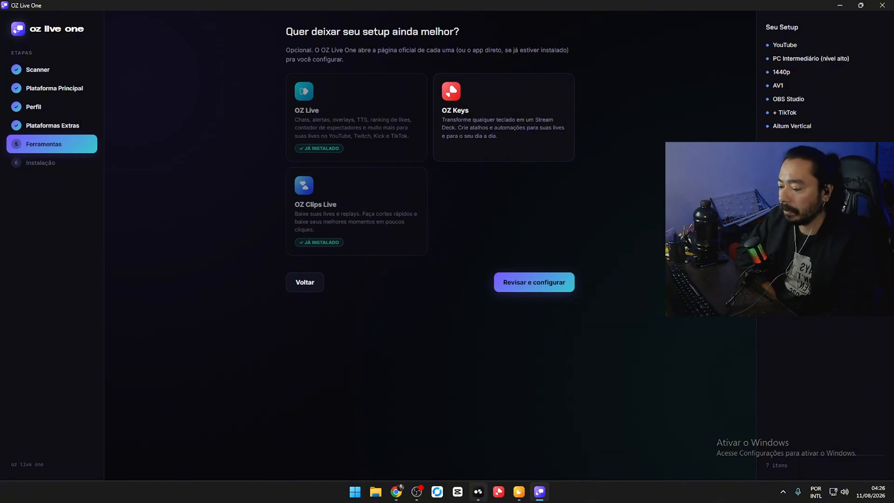
{"action": "left_click", "coordinate": [478, 491]}
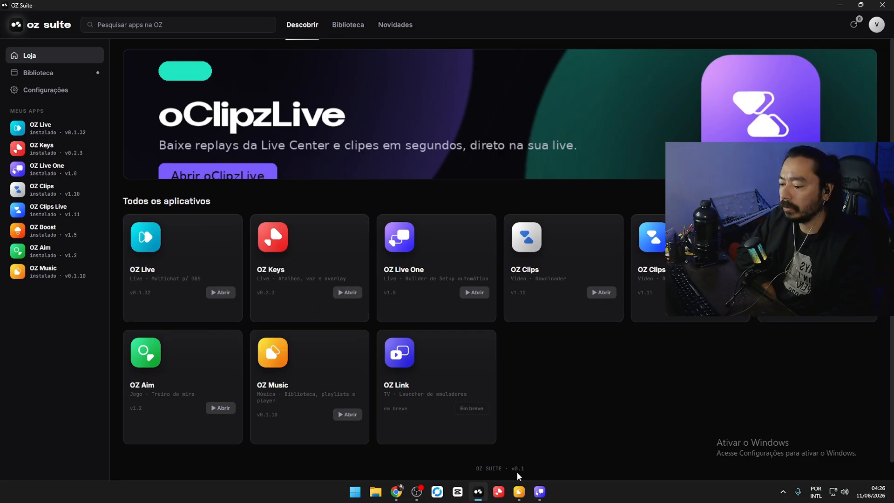
{"action": "left_click", "coordinate": [540, 492]}
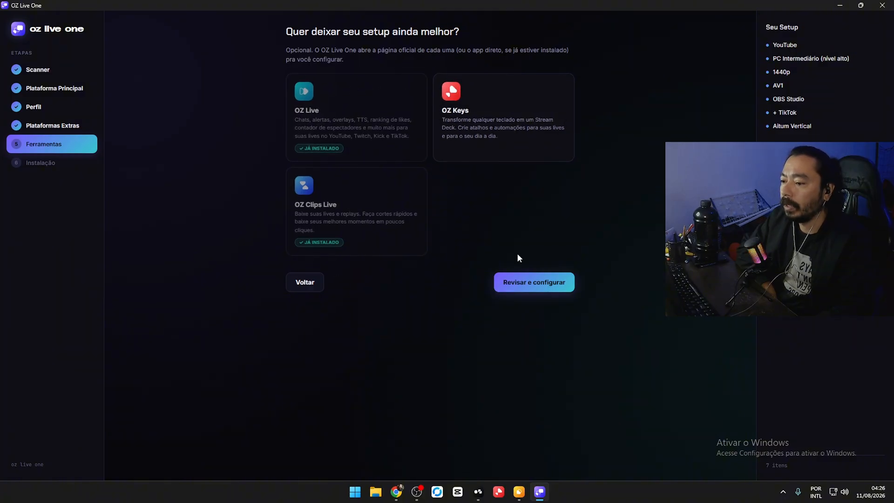
- Run the full setup installation without adding optional tools, cancelling the aitum-multistream and vertical-canvas plugin installers
{"action": "left_click", "coordinate": [534, 288]}
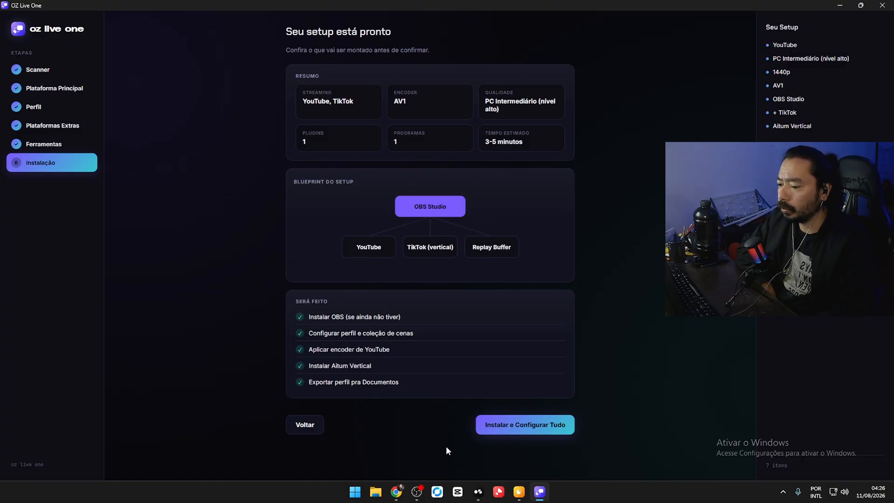
{"action": "left_click", "coordinate": [515, 427]}
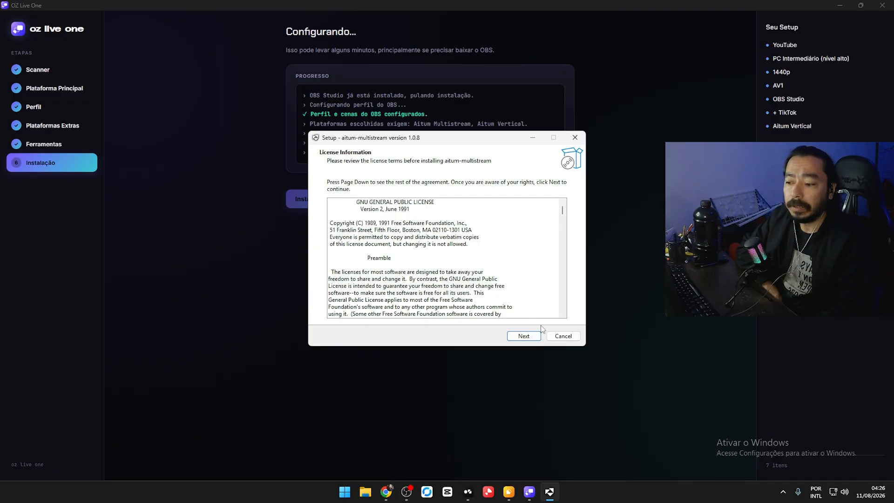
{"action": "left_click", "coordinate": [563, 336]}
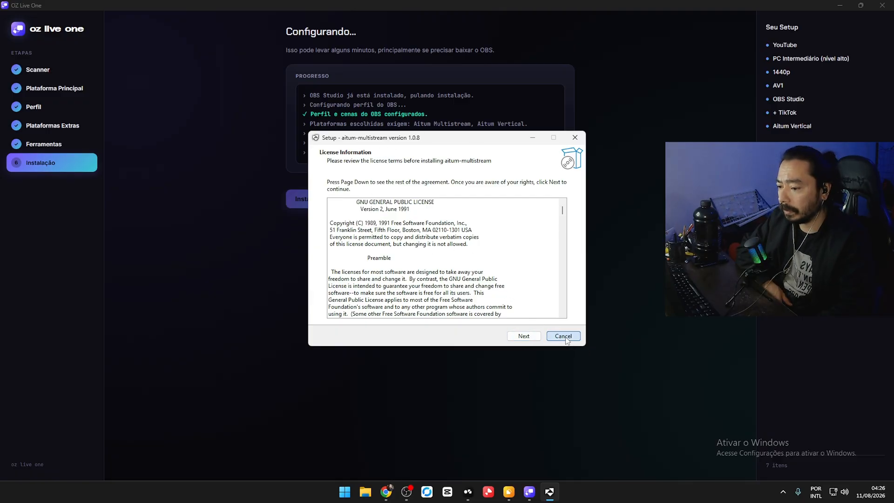
{"action": "left_click", "coordinate": [482, 292]}
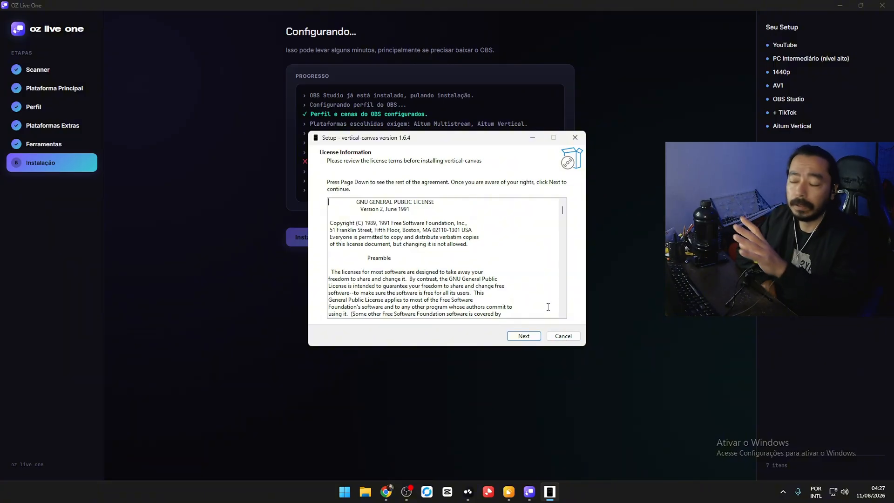
{"action": "left_click", "coordinate": [563, 336]}
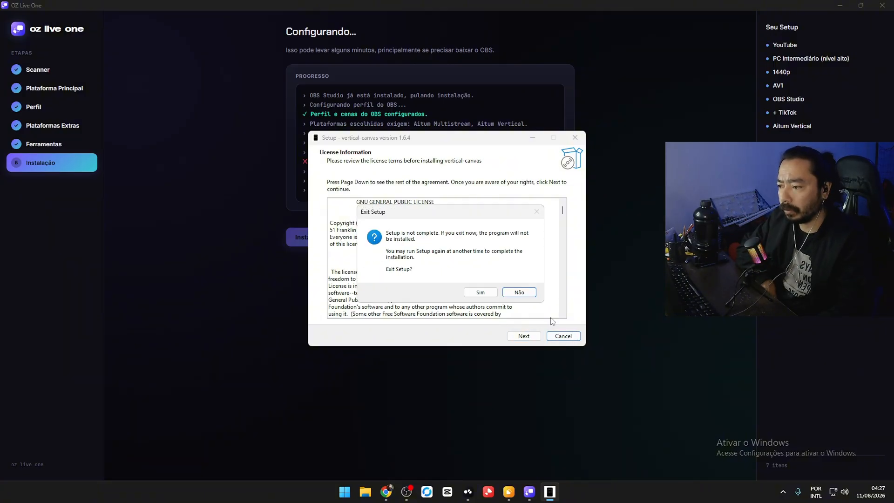
{"action": "left_click", "coordinate": [482, 294]}
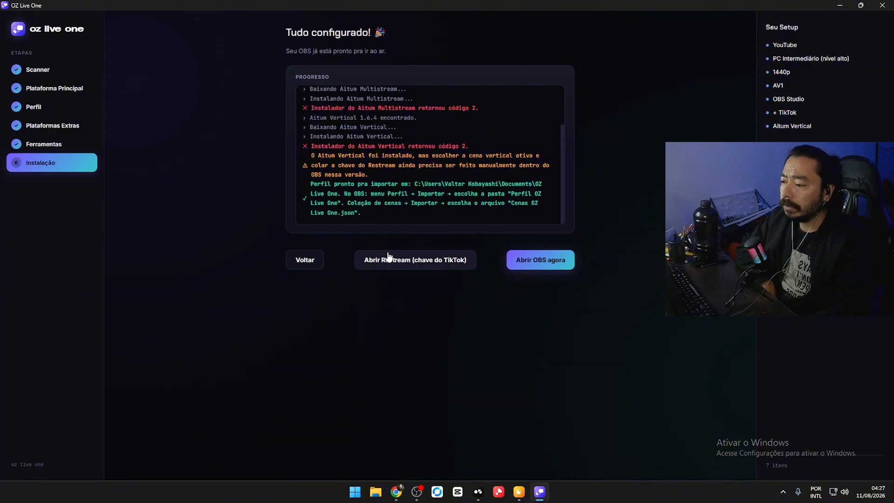
- Open Restream from the setup wizard, view the Warzone stream's encoder details and addable channels, and return to OZ Live One
{"action": "left_click", "coordinate": [414, 263]}
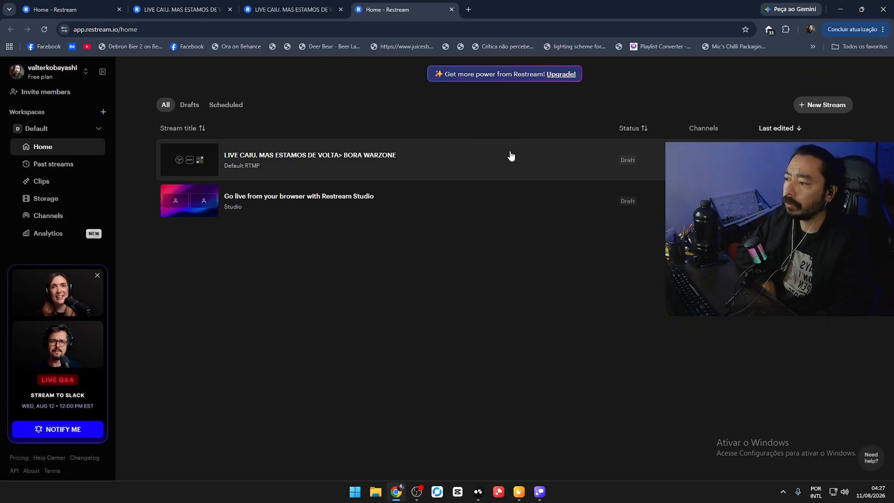
{"action": "left_click", "coordinate": [511, 155]}
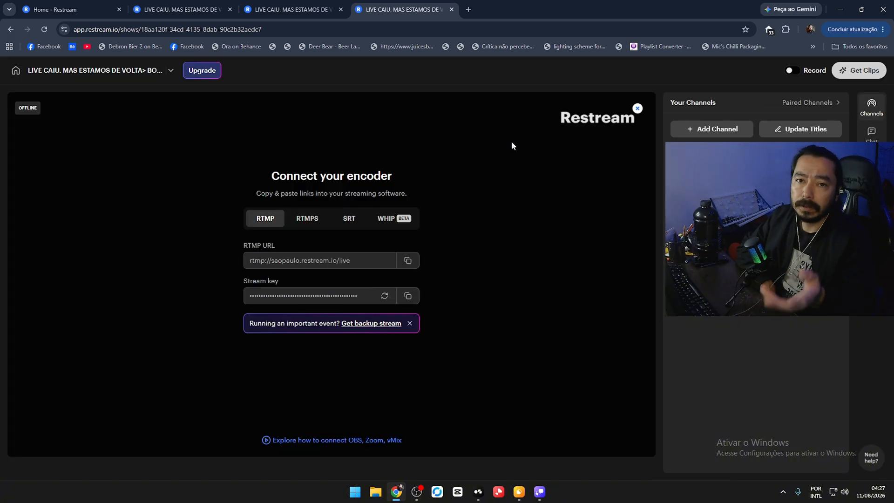
{"action": "left_click", "coordinate": [722, 129]}
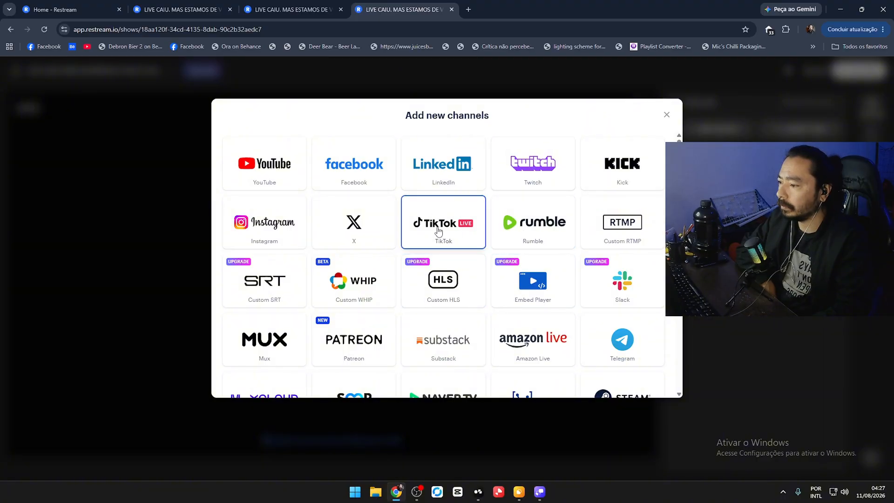
{"action": "scroll", "coordinate": [450, 291], "scroll_direction": "down", "scroll_amount": 2}
{"action": "scroll", "coordinate": [410, 288], "scroll_direction": "up", "scroll_amount": 2}
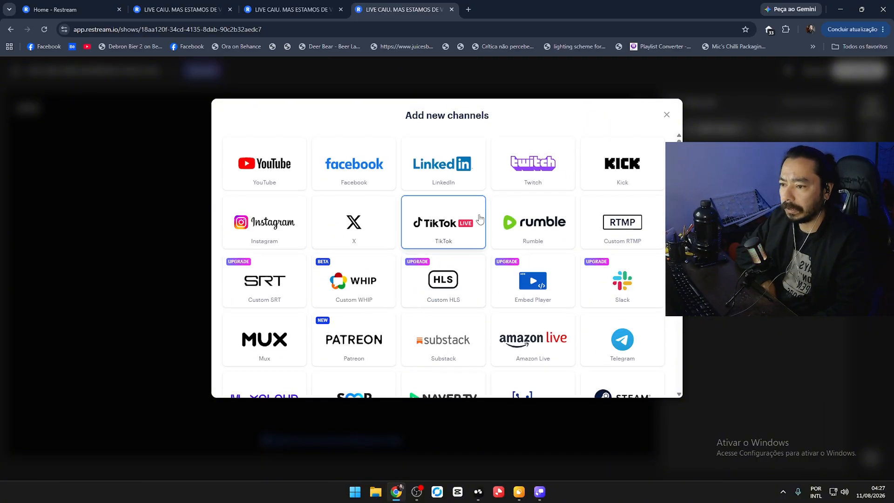
{"action": "left_click", "coordinate": [666, 115]}
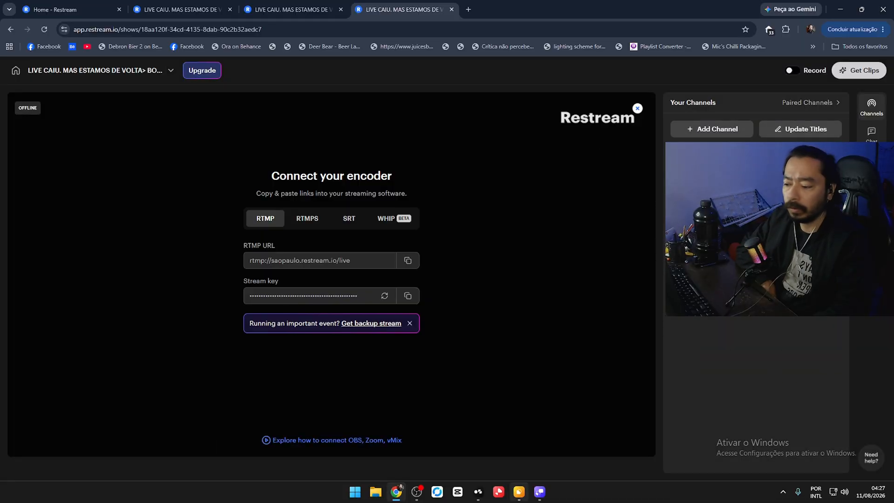
{"action": "mouse_move", "coordinate": [516, 501]}
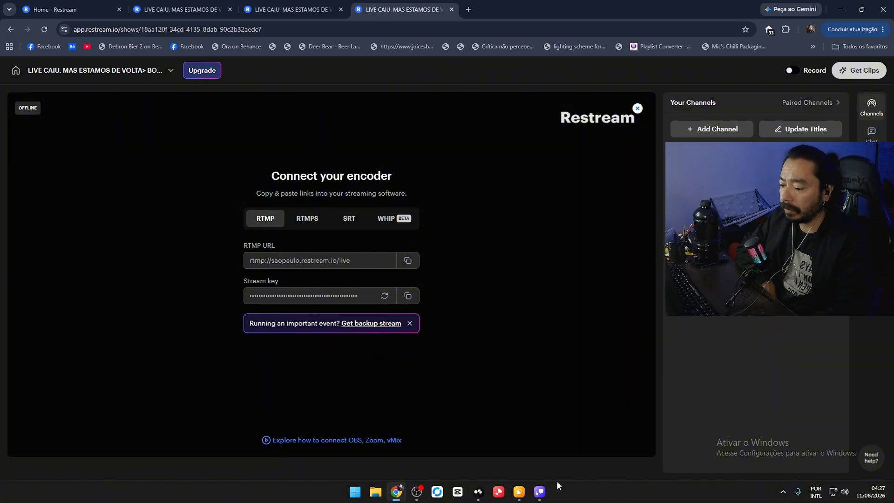
{"action": "left_click", "coordinate": [539, 494]}
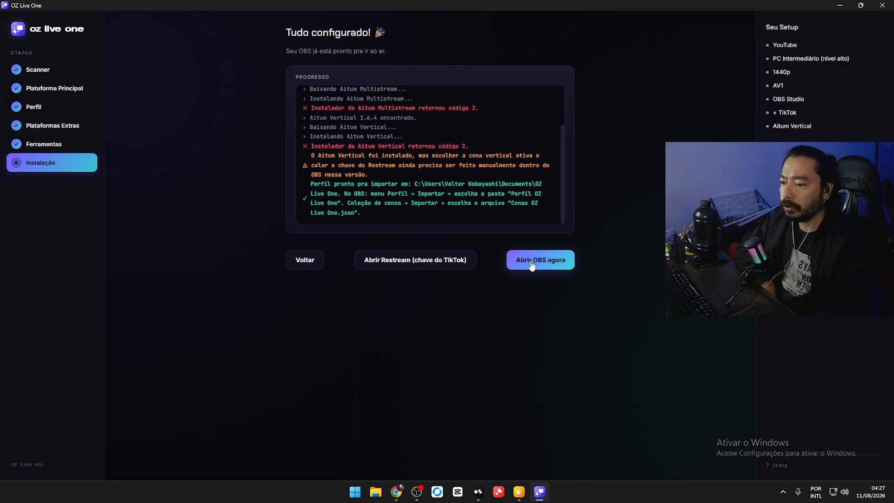
- Switch to OBS and locate Cenas OZ Live One in Documents > OZ Live One through the scene collection importer, without importing it
{"action": "mouse_move", "coordinate": [417, 492]}
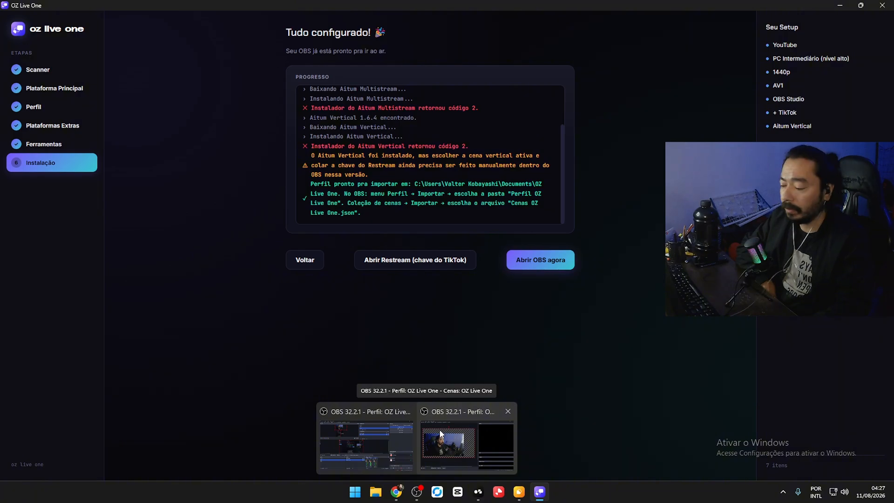
{"action": "left_click", "coordinate": [383, 435]}
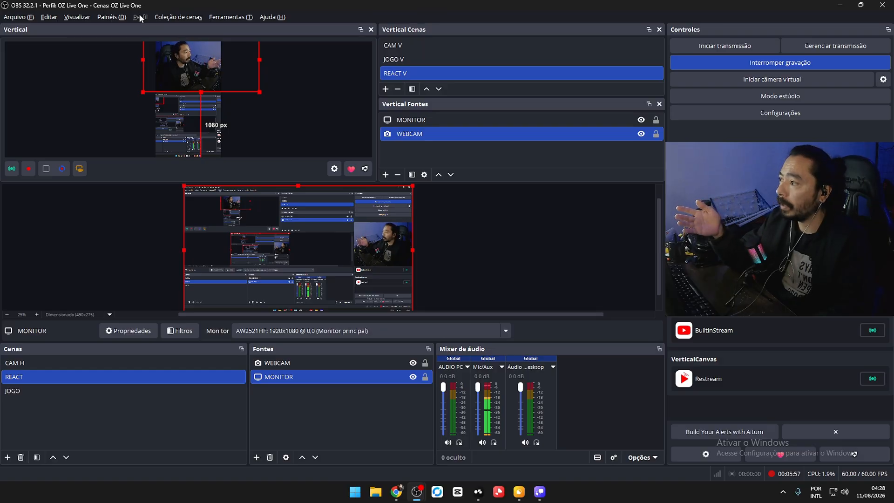
{"action": "left_click", "coordinate": [174, 17]}
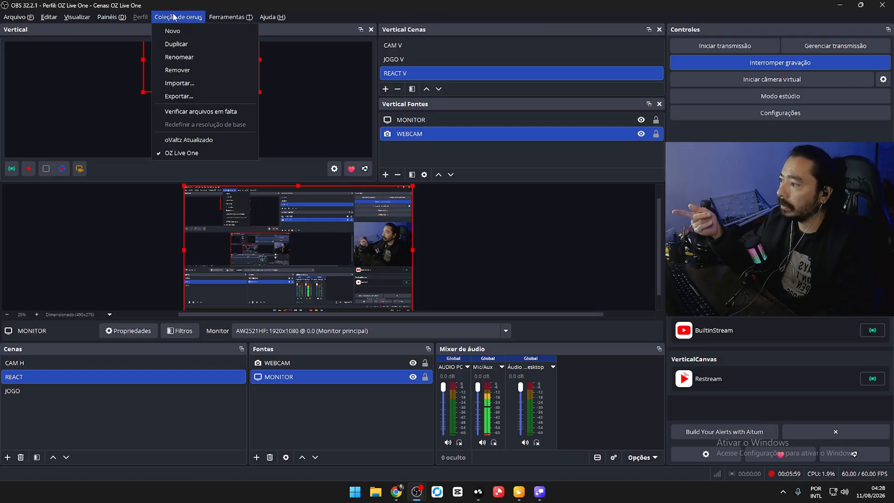
{"action": "left_click", "coordinate": [189, 84]}
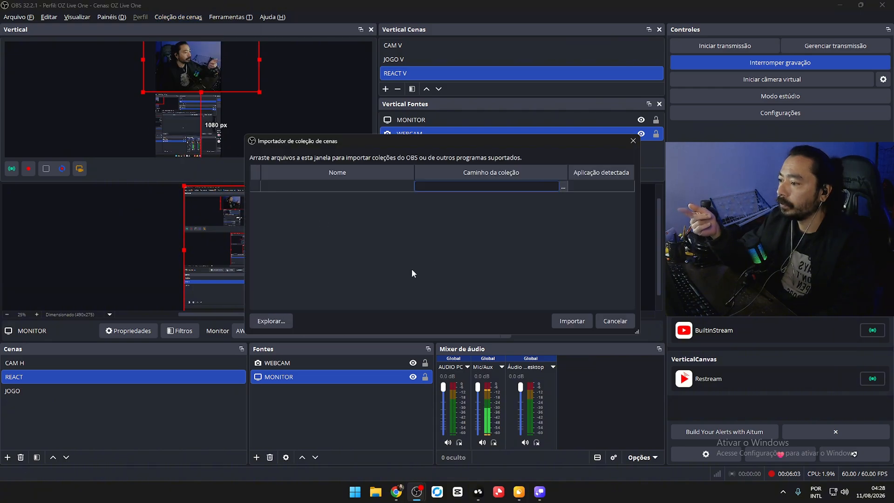
{"action": "left_click", "coordinate": [563, 186]}
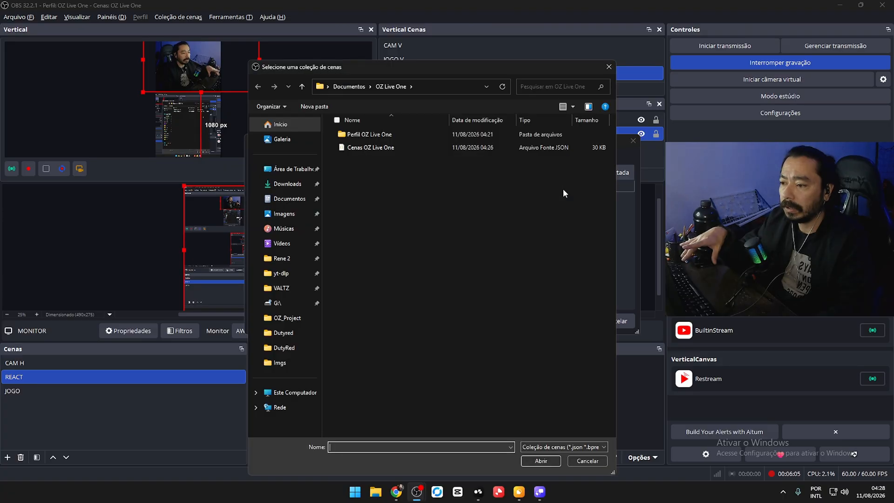
{"action": "left_click", "coordinate": [289, 198]}
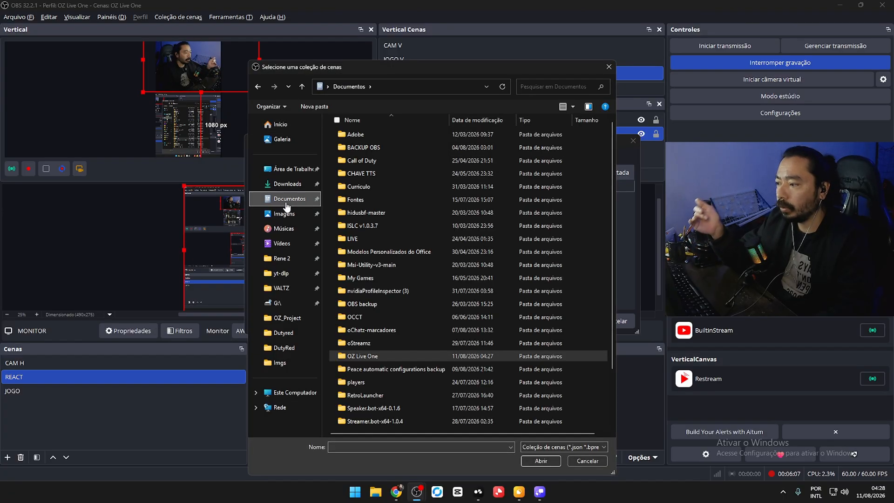
{"action": "left_click", "coordinate": [371, 357]}
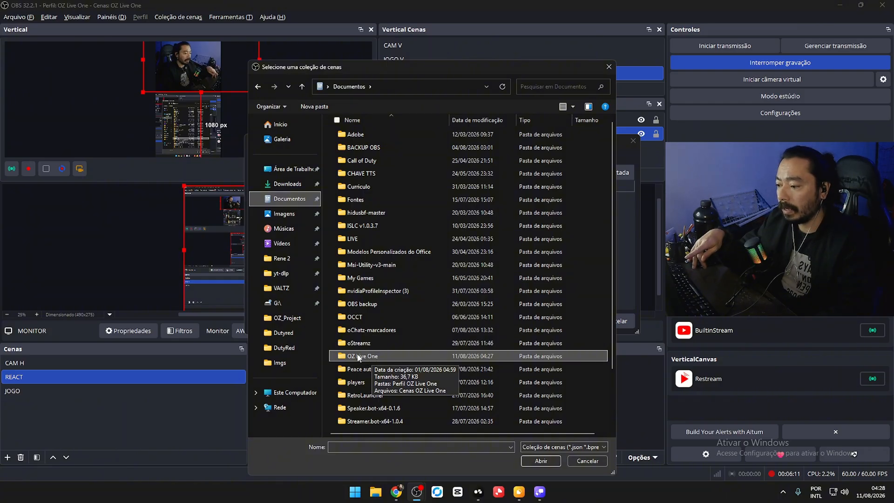
{"action": "double_click", "coordinate": [364, 356]}
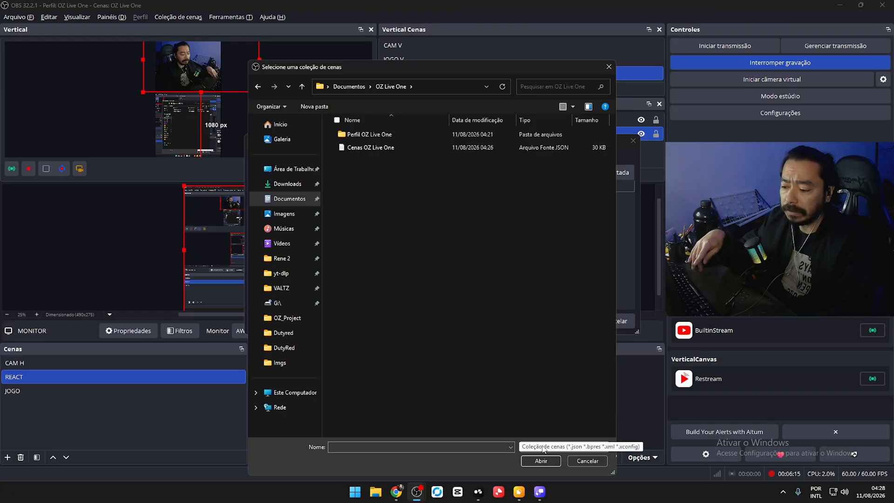
{"action": "left_click", "coordinate": [374, 150]}
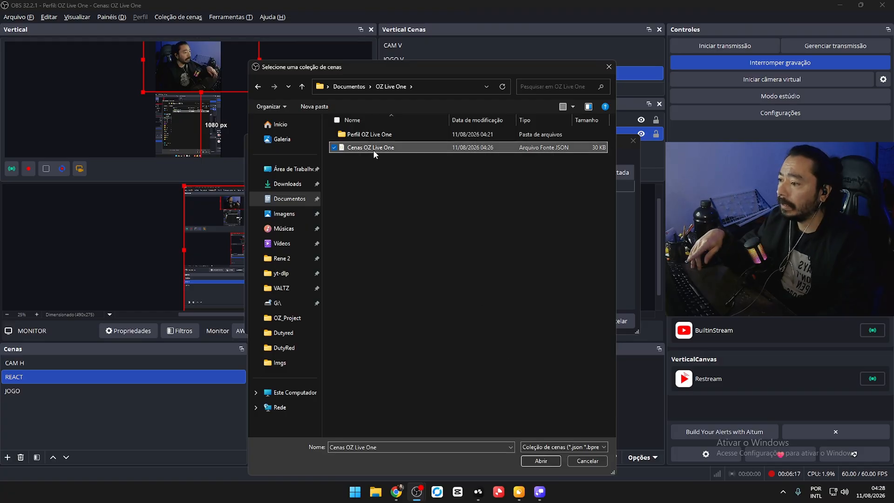
{"action": "left_click", "coordinate": [587, 461]}
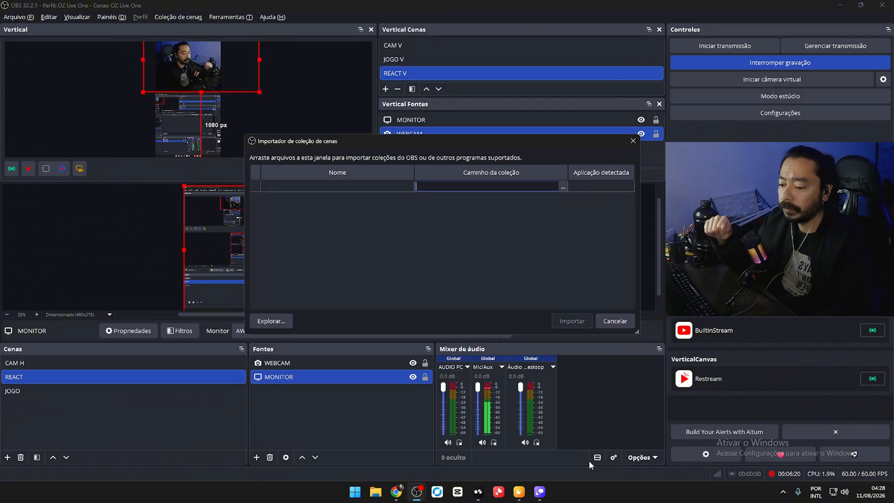
{"action": "left_click", "coordinate": [615, 321]}
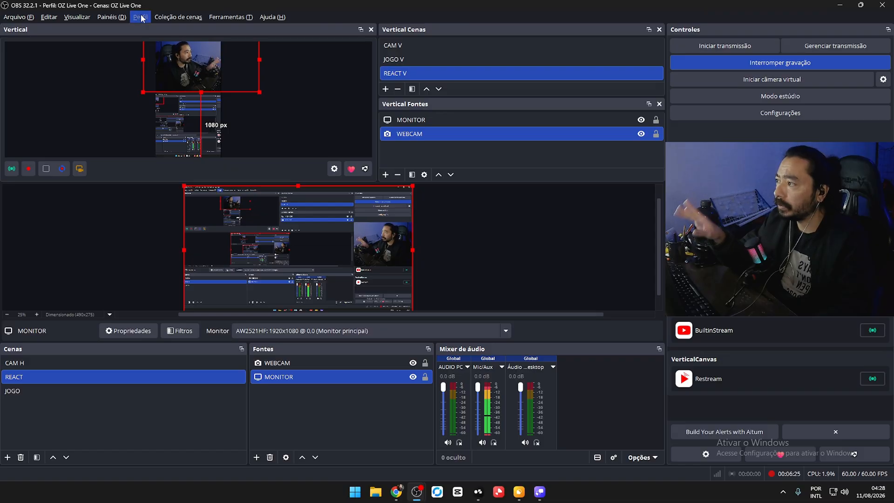
- Reopen the scene collection importer's file browser, select the Perfil OZ Live One folder, and cancel the import
{"action": "left_click", "coordinate": [173, 17]}
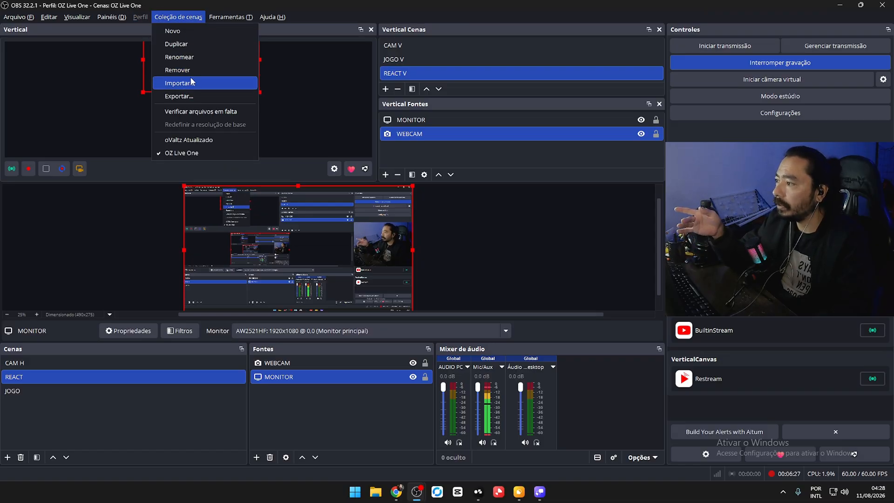
{"action": "left_click", "coordinate": [180, 80]}
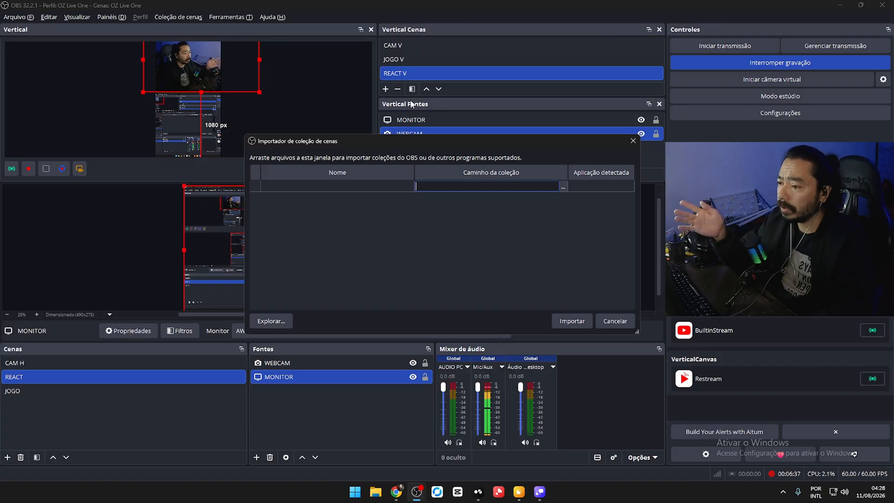
{"action": "left_click", "coordinate": [562, 186]}
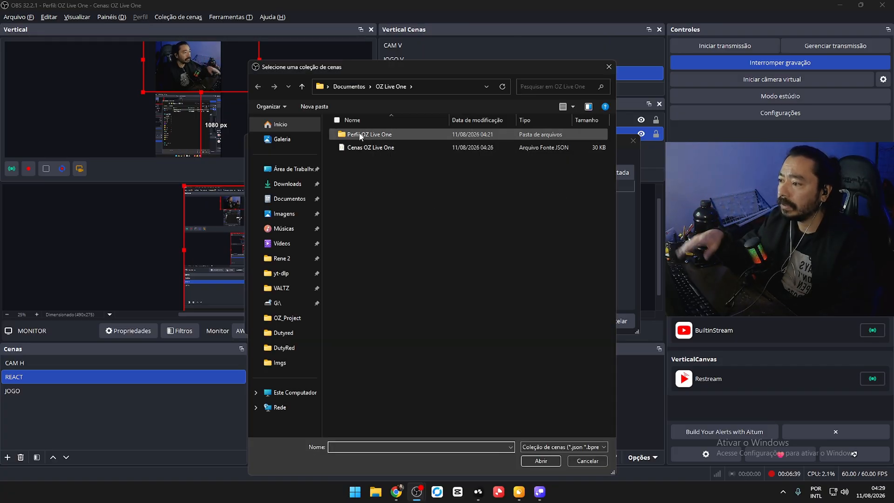
{"action": "left_click", "coordinate": [360, 134]}
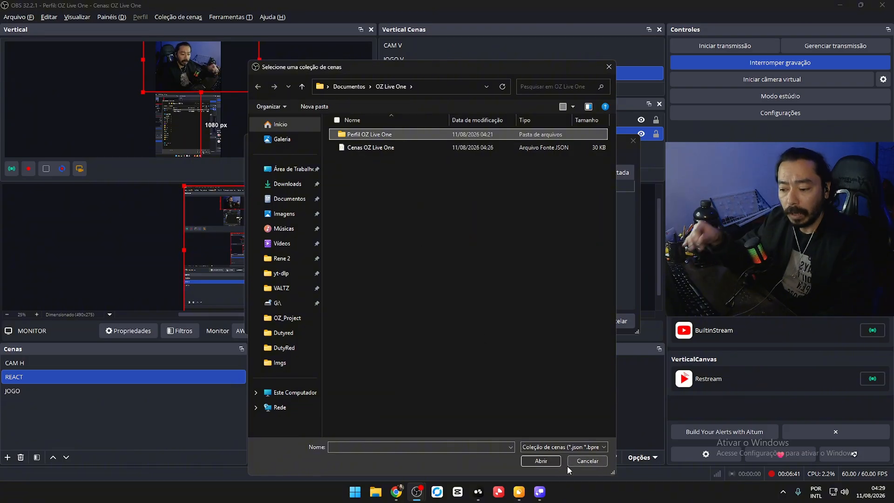
{"action": "left_click", "coordinate": [581, 461]}
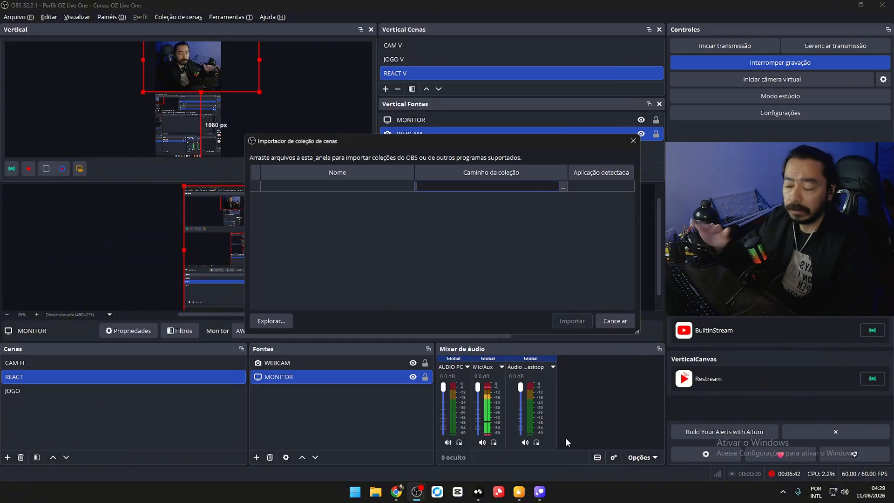
{"action": "left_click", "coordinate": [612, 322]}
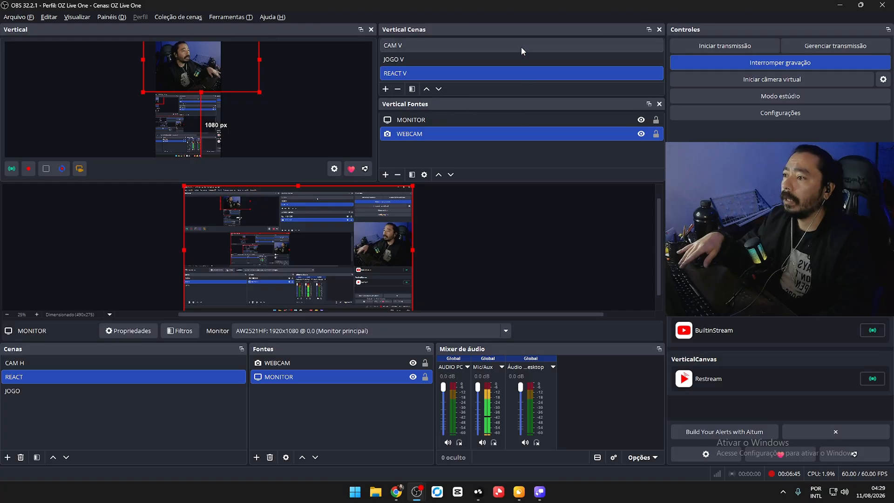
- Close the Vertical, Vertical Cenas, Vertical Fontes and AitumMultistream docks
{"action": "left_click", "coordinate": [371, 29]}
{"action": "left_click", "coordinate": [659, 30]}
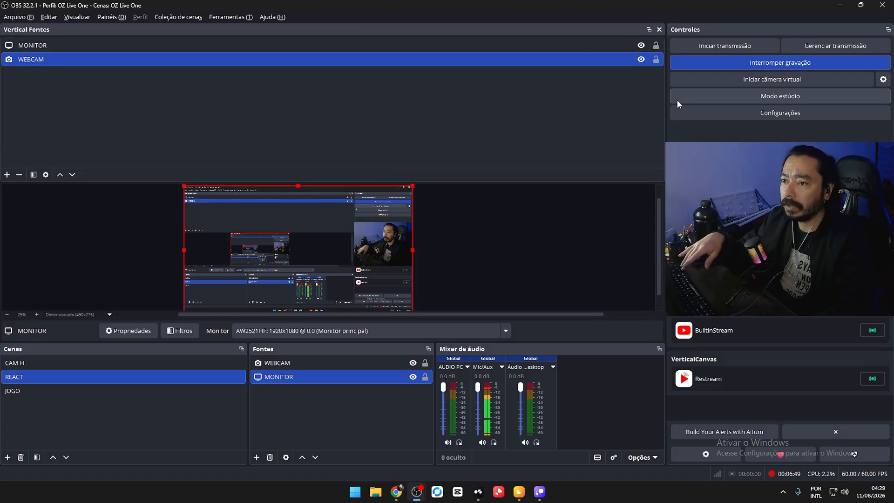
{"action": "left_click", "coordinate": [659, 30]}
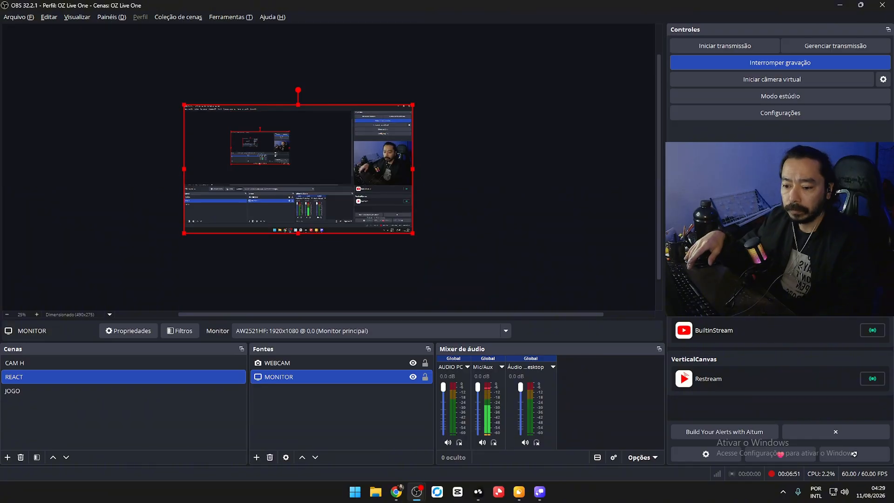
{"action": "left_click", "coordinate": [855, 454]}
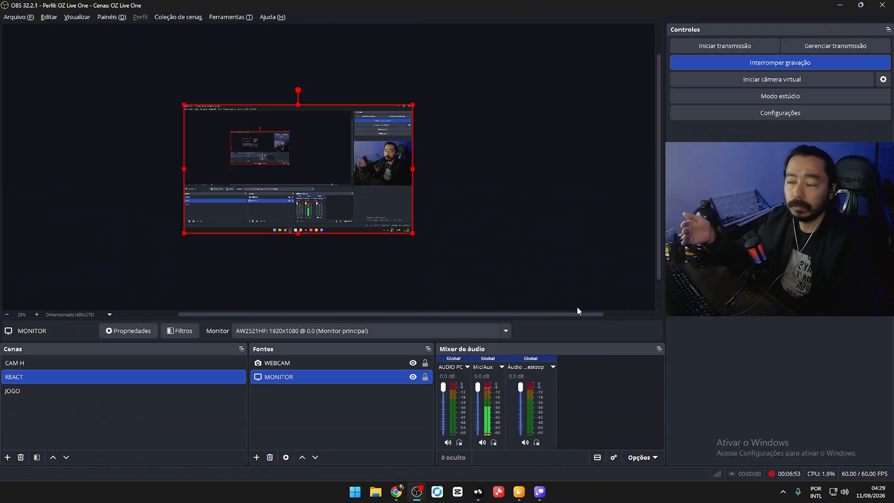
- Show the AitumMultistream, Vertical Cenas, Vertical Fontes and Vertical docks
{"action": "left_click", "coordinate": [111, 17]}
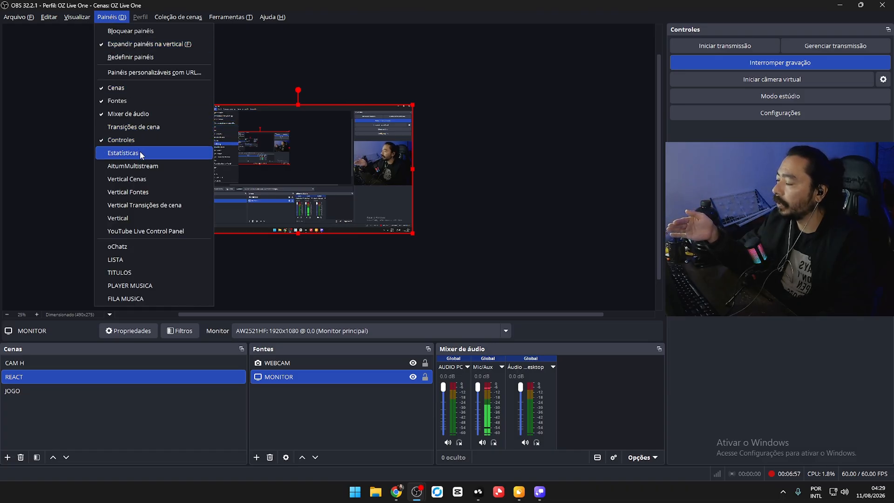
{"action": "left_click", "coordinate": [146, 169]}
{"action": "left_click", "coordinate": [104, 17]}
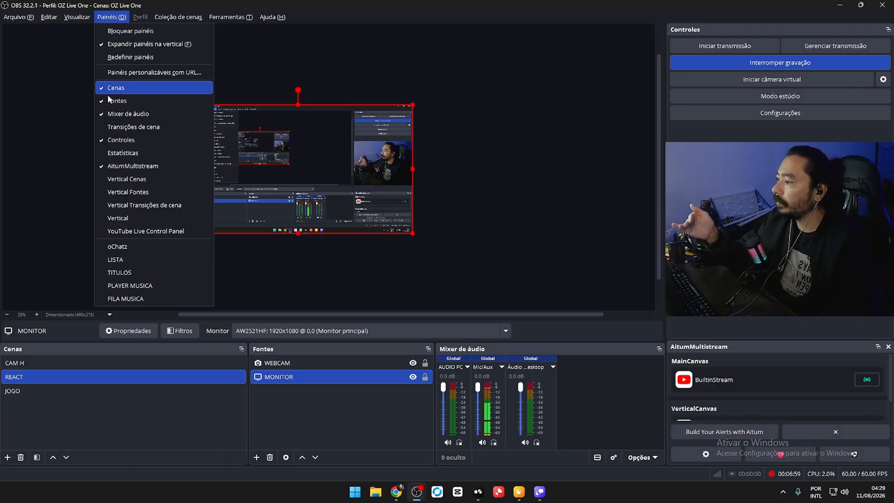
{"action": "left_click", "coordinate": [131, 181]}
{"action": "left_click", "coordinate": [111, 18]}
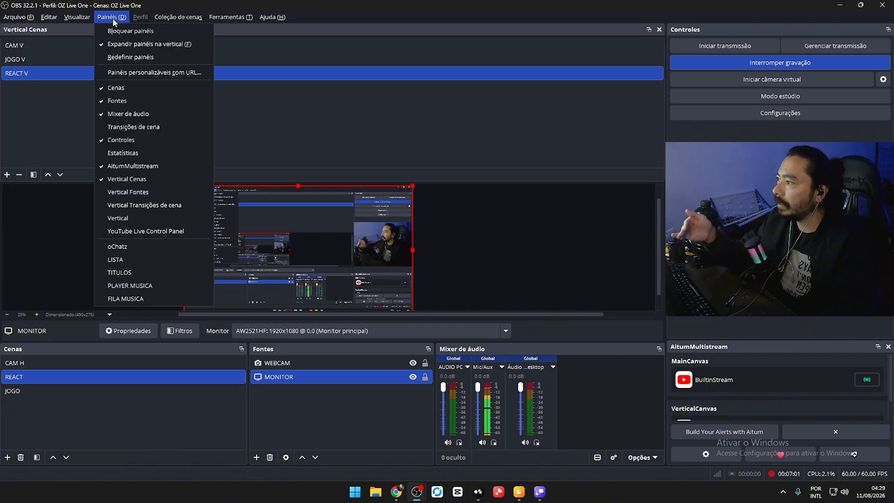
{"action": "left_click", "coordinate": [126, 191]}
{"action": "left_click", "coordinate": [110, 17]}
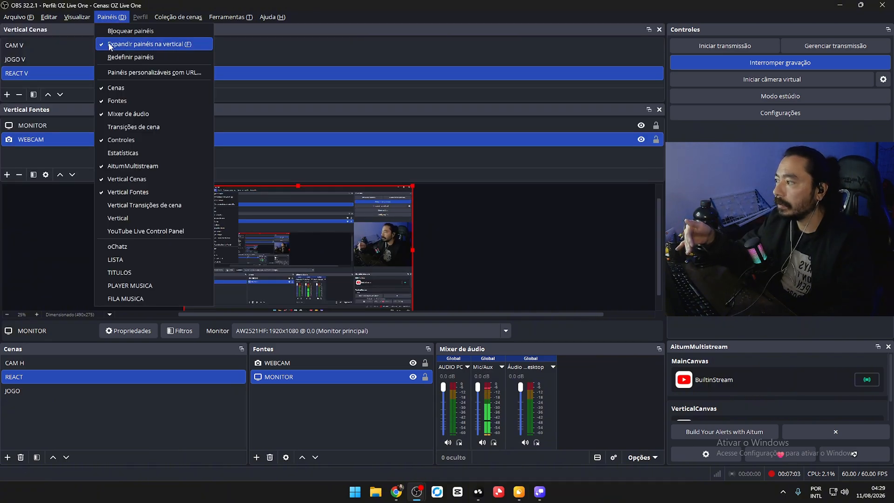
{"action": "left_click", "coordinate": [137, 218]}
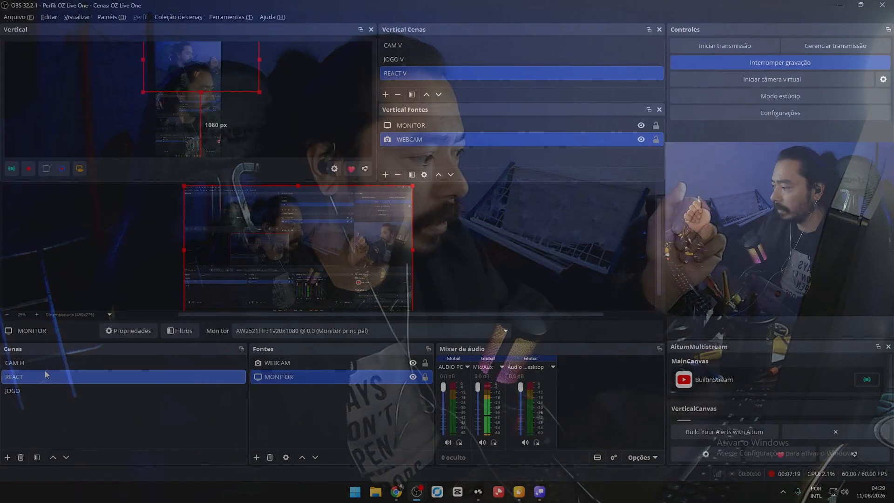
- Preview the JOGO scene, return to REACT, and review the properties of its MONITOR and WEBCAM sources
{"action": "left_click", "coordinate": [71, 390]}
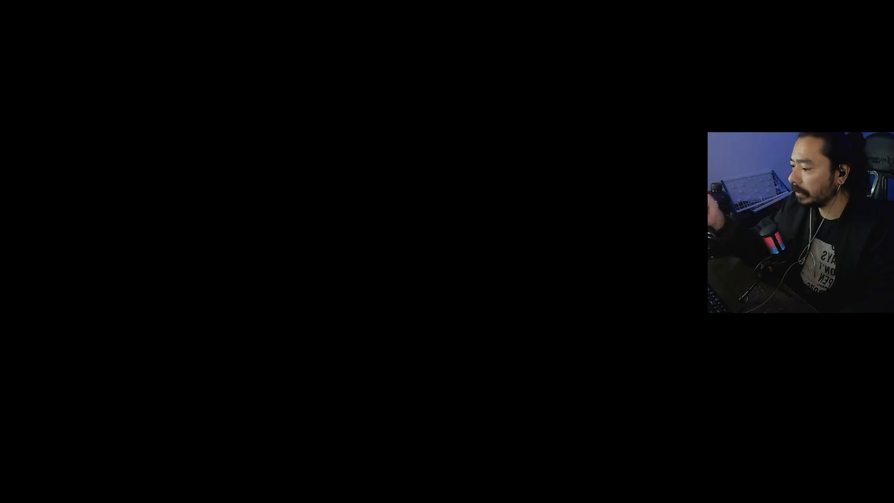
{"action": "left_click", "coordinate": [182, 380]}
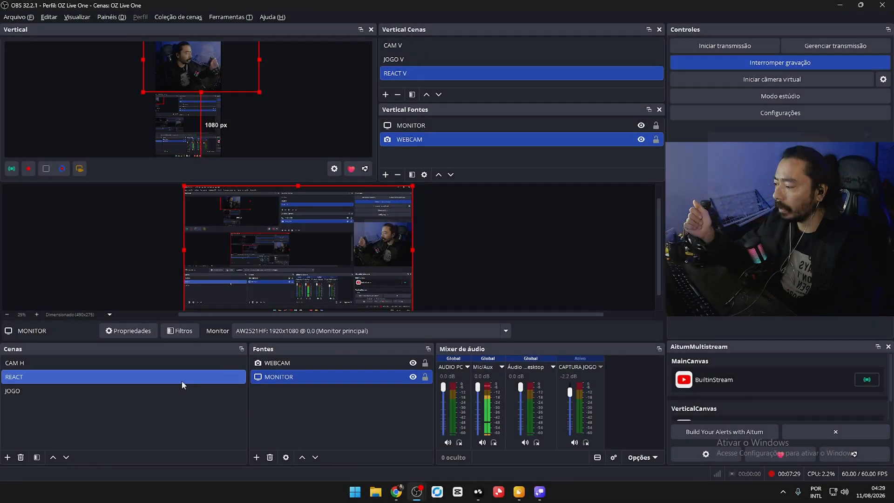
{"action": "double_click", "coordinate": [278, 375]}
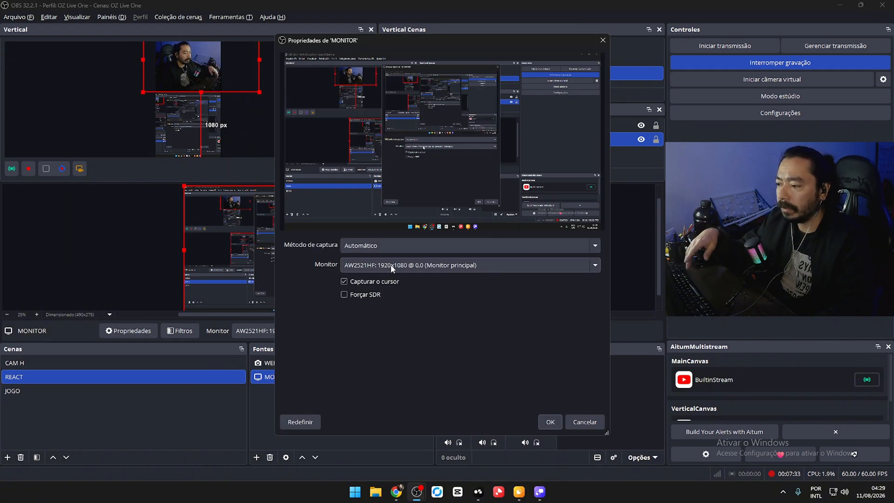
{"action": "left_click", "coordinate": [550, 421]}
{"action": "double_click", "coordinate": [281, 362]}
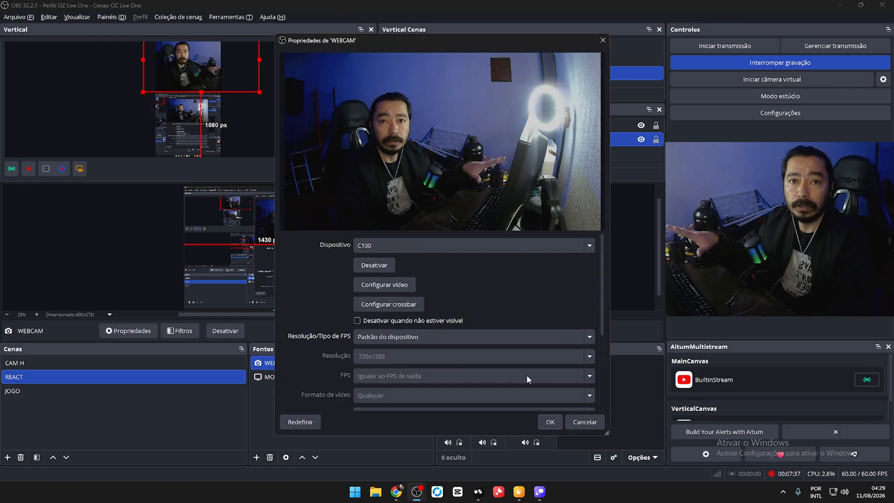
{"action": "left_click", "coordinate": [549, 421]}
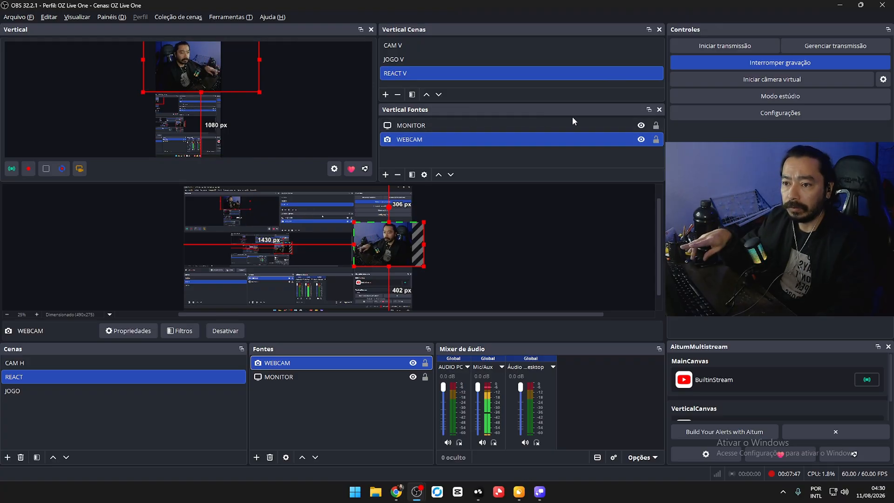
- Open the OBS settings and review the Transmissão service and the Saída streaming encoder options
{"action": "left_click", "coordinate": [716, 114]}
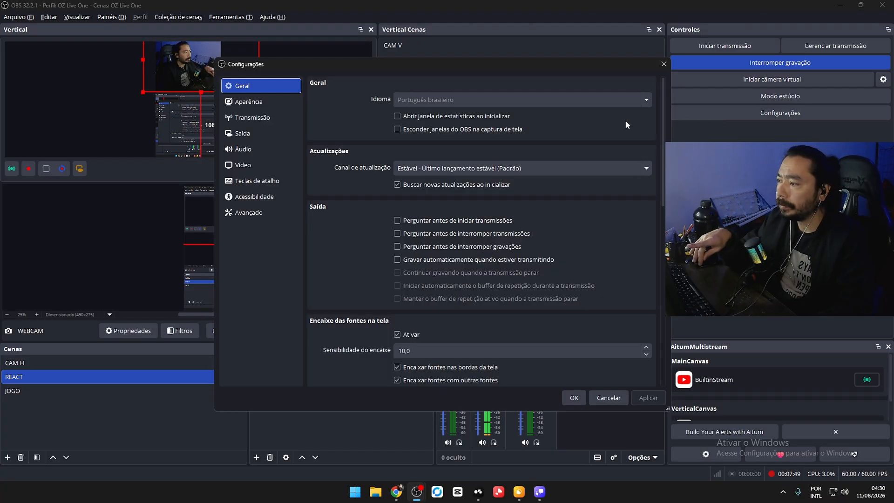
{"action": "left_click", "coordinate": [284, 122]}
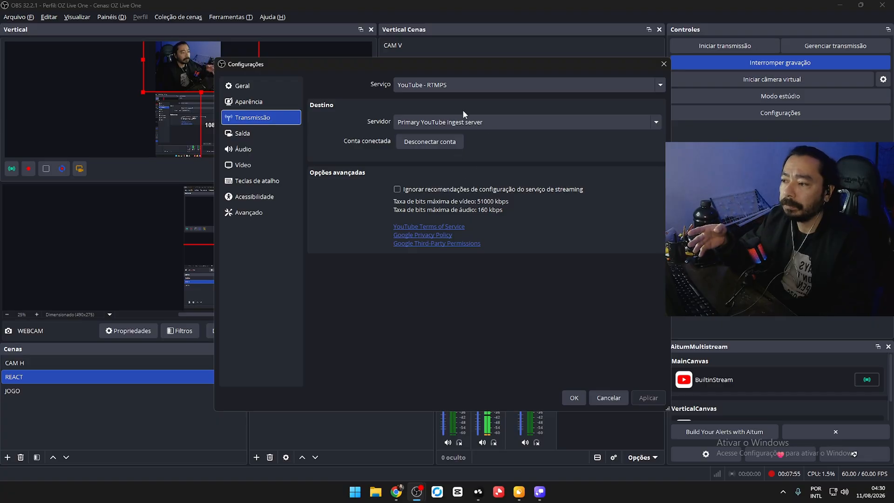
{"action": "left_click", "coordinate": [250, 134]}
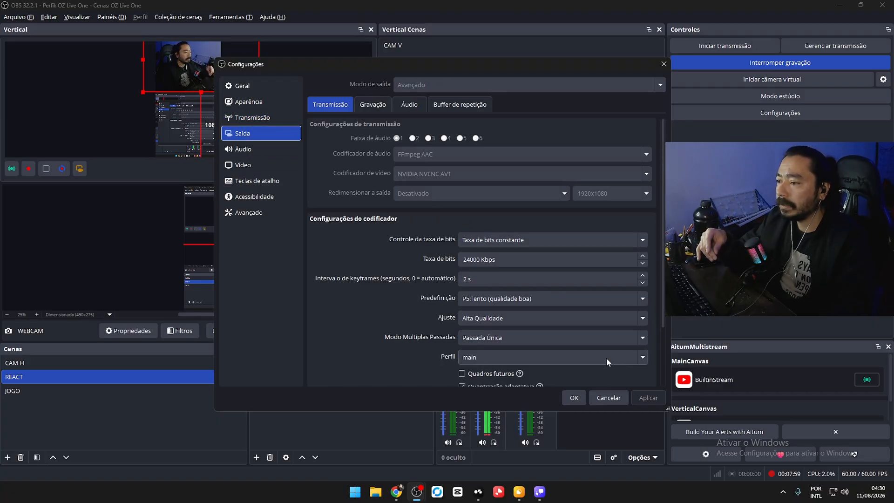
{"action": "scroll", "coordinate": [458, 202], "scroll_direction": "down", "scroll_amount": 2}
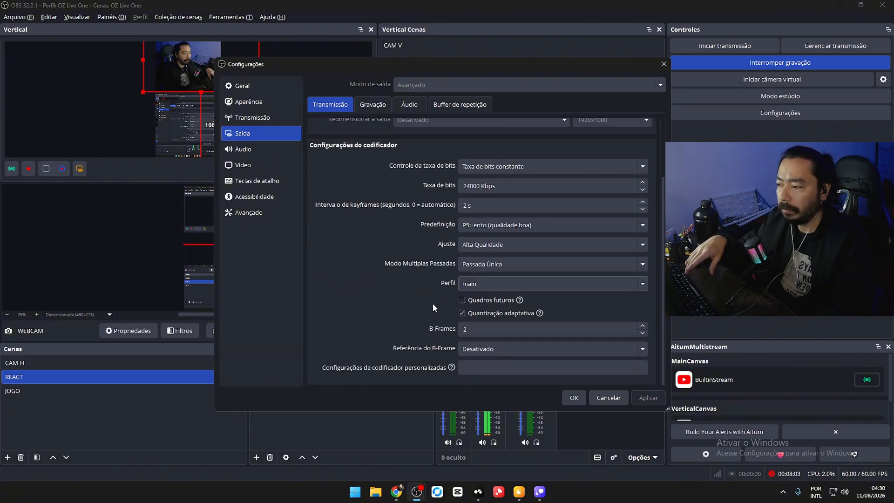
- In the audio settings, choose Voicemeeter Input (VB-Audio Voicemeeter VAIO) as the desktop audio device and accept the settings
{"action": "left_click", "coordinate": [243, 150]}
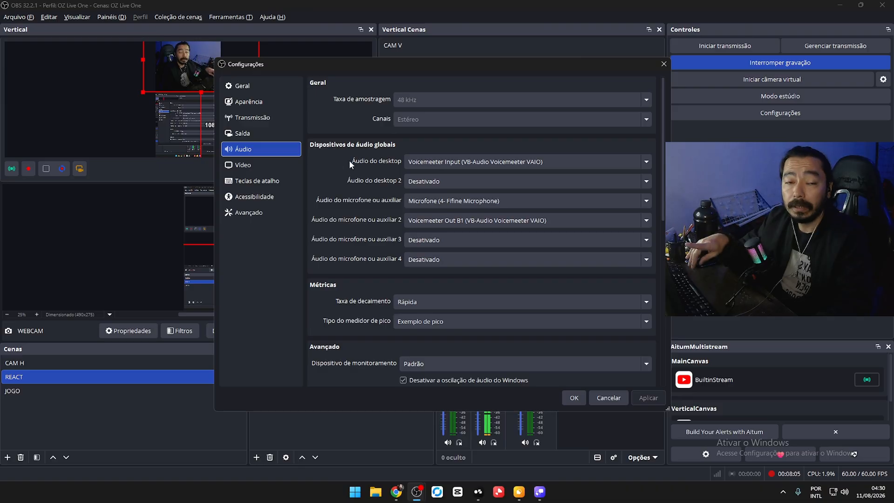
{"action": "left_click", "coordinate": [418, 163]}
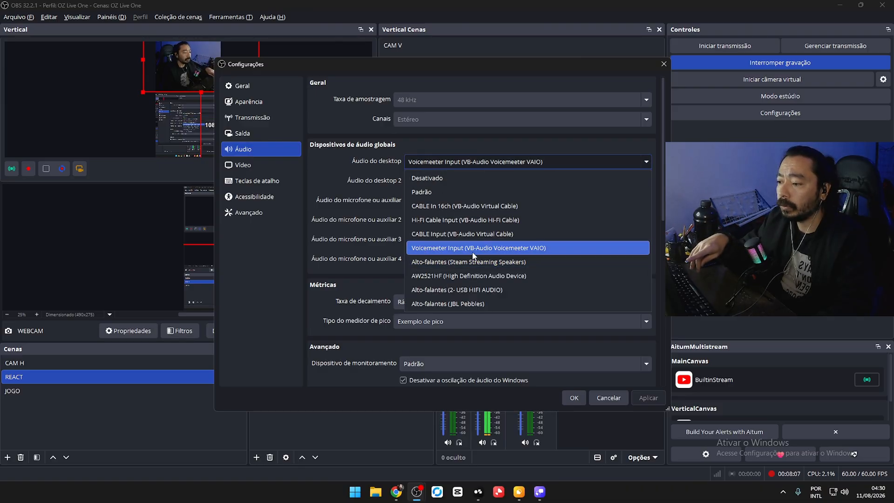
{"action": "left_click", "coordinate": [452, 248]}
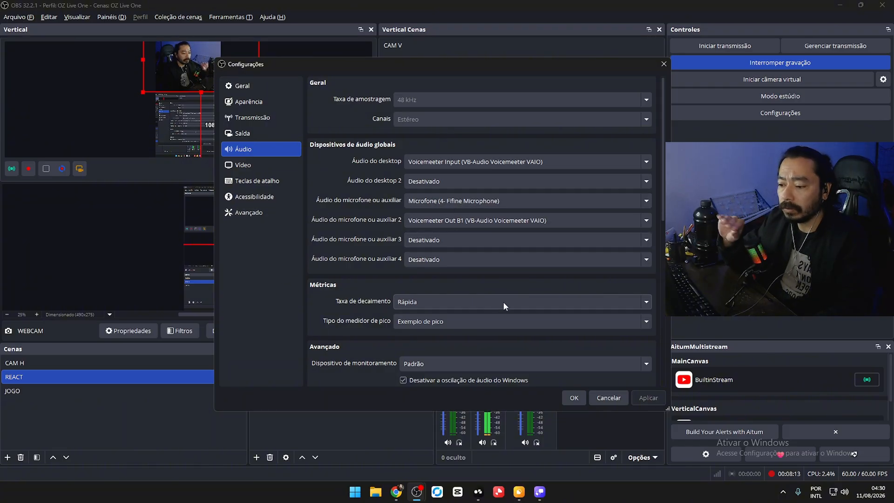
{"action": "left_click", "coordinate": [573, 398]}
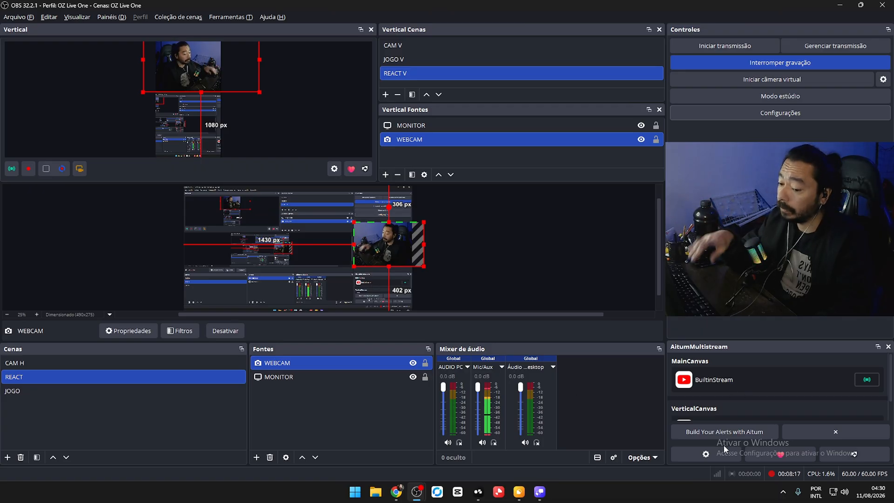
- Open the server settings of AitumMultistream's vertical Restream output, compare them with Restream's RTMP page in the browser, and save the output
{"action": "left_click", "coordinate": [685, 449]}
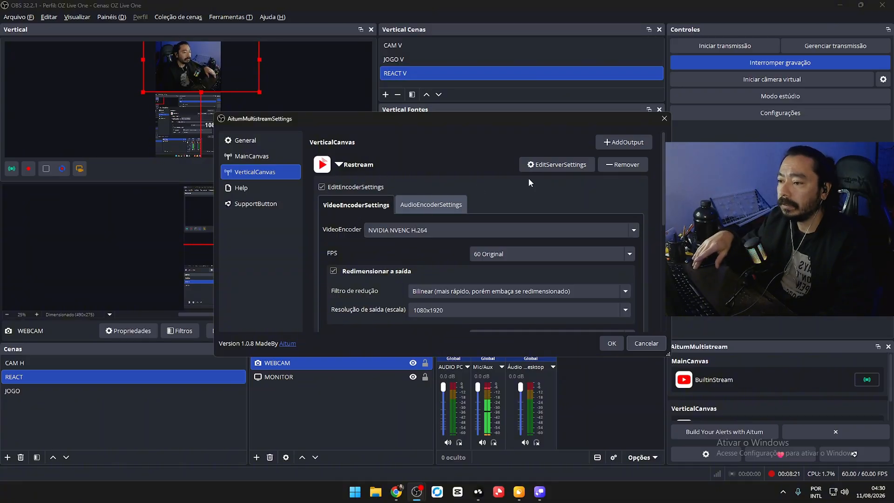
{"action": "left_click", "coordinate": [543, 167]}
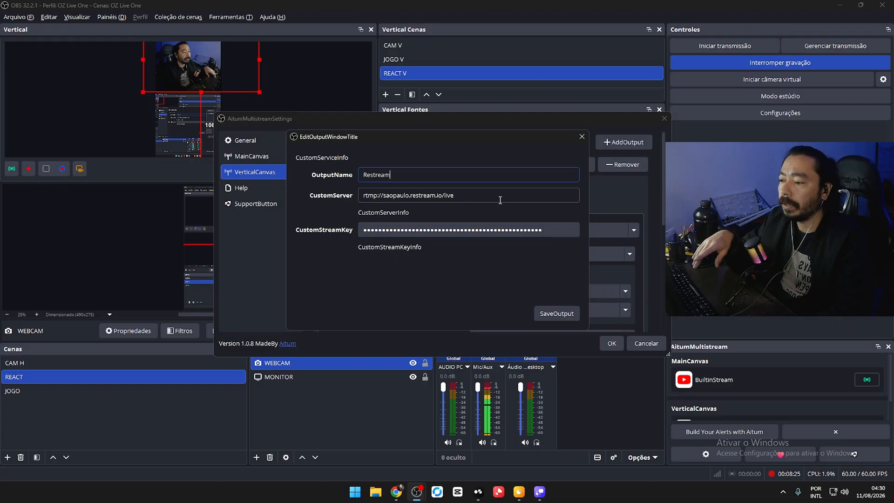
{"action": "left_click", "coordinate": [396, 492]}
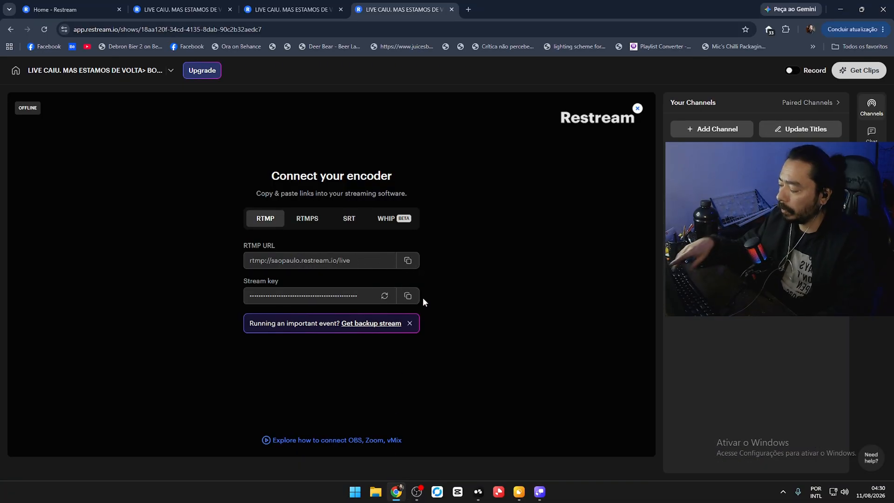
{"action": "key", "text": "alt+Tab"}
{"action": "key", "text": "alt+Tab"}
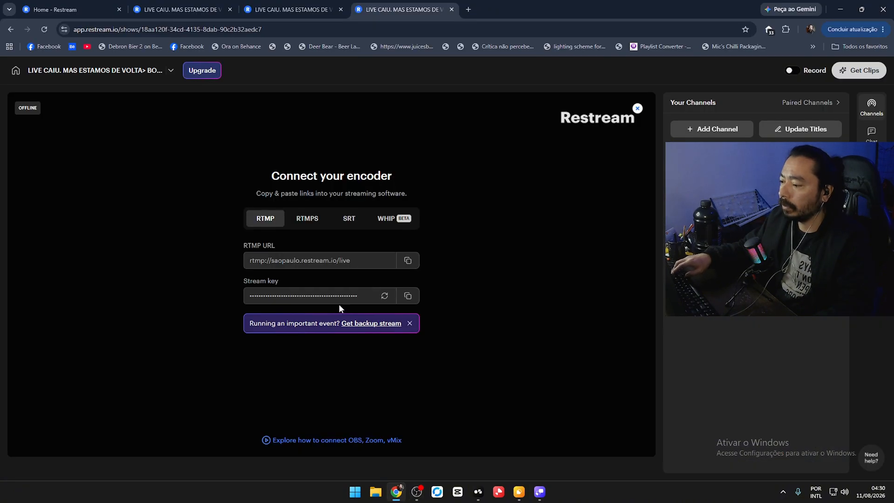
{"action": "key", "text": "alt+Tab"}
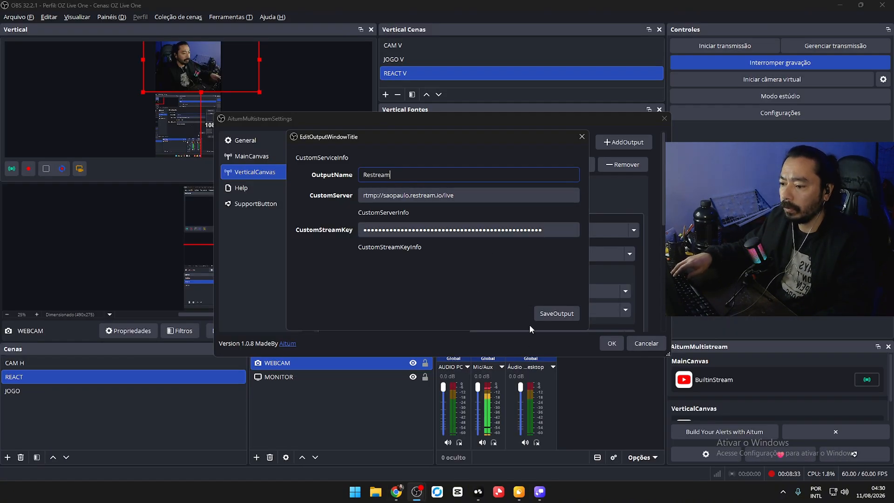
{"action": "left_click", "coordinate": [557, 313]}
- Review the video encoder settings of the vertical Restream output, from resolution and bitrate to B-frames
{"action": "scroll", "coordinate": [381, 258], "scroll_direction": "down", "scroll_amount": 4}
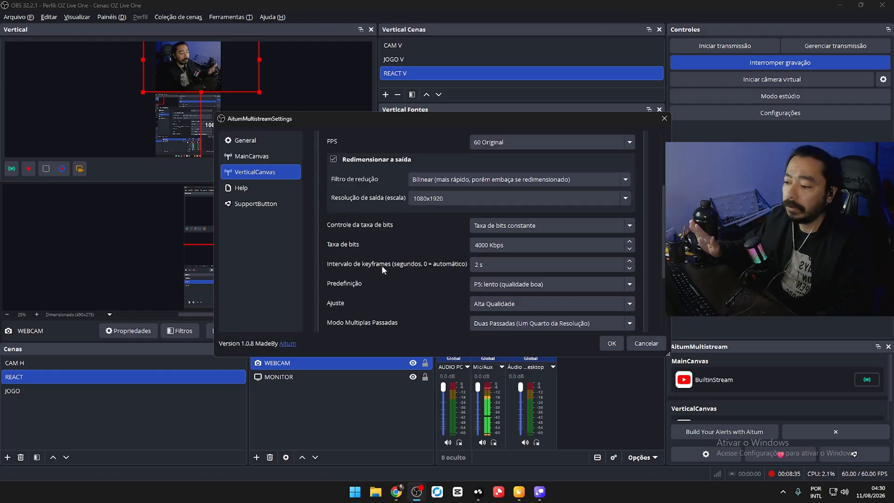
{"action": "scroll", "coordinate": [464, 265], "scroll_direction": "down", "scroll_amount": 3}
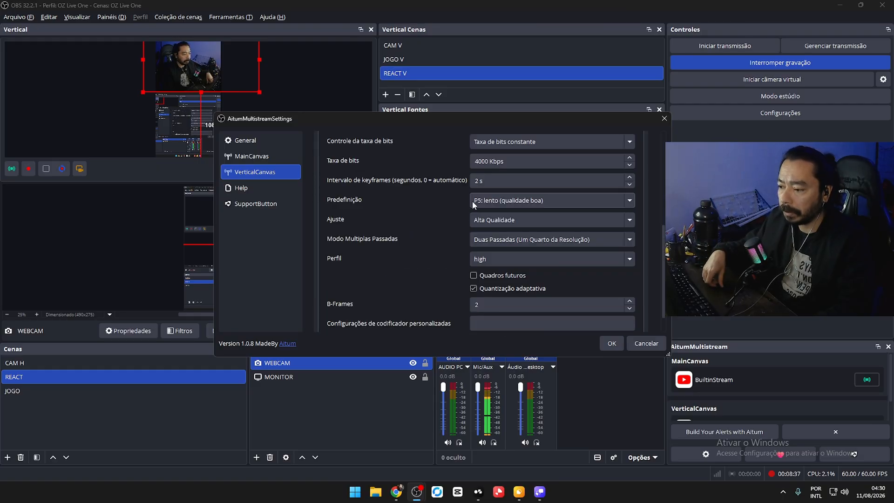
{"action": "scroll", "coordinate": [442, 199], "scroll_direction": "down", "scroll_amount": 1}
{"action": "scroll", "coordinate": [427, 213], "scroll_direction": "up", "scroll_amount": 8}
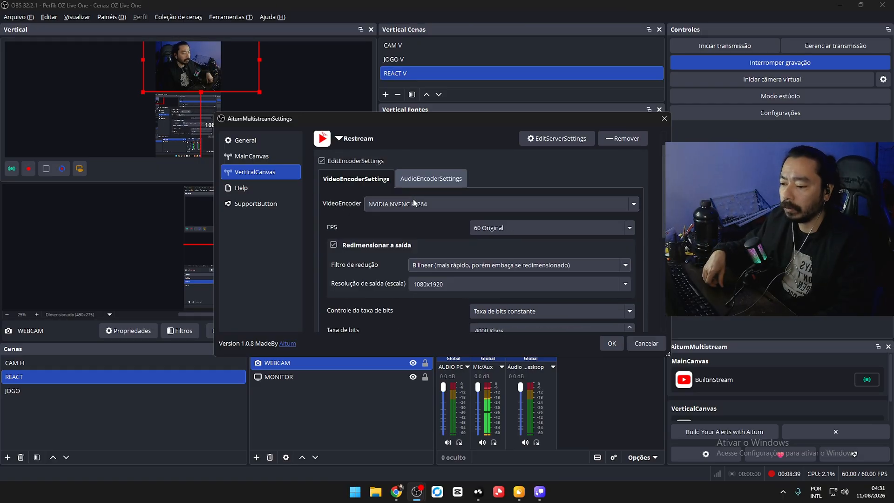
- Check the MainCanvas outputs, view the vertical Restream server settings again without saving, and accept the AitumMultistream settings
{"action": "left_click", "coordinate": [272, 155]}
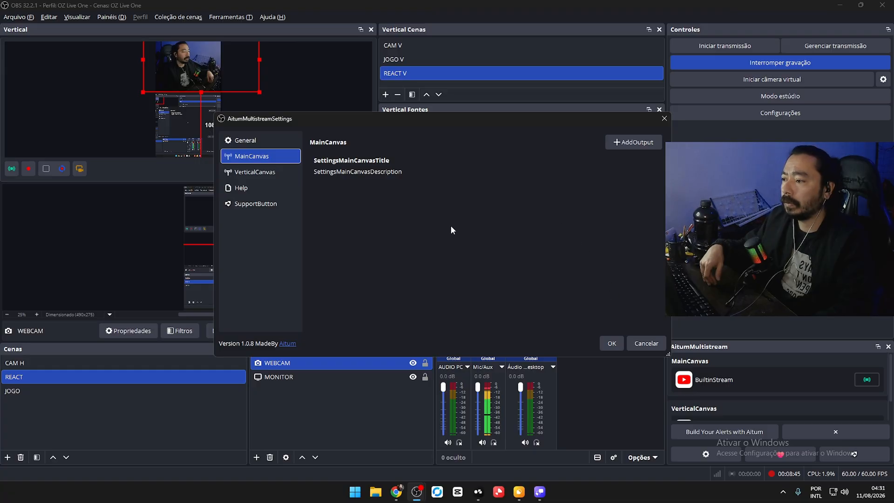
{"action": "left_click", "coordinate": [279, 171]}
{"action": "left_click", "coordinate": [550, 138]}
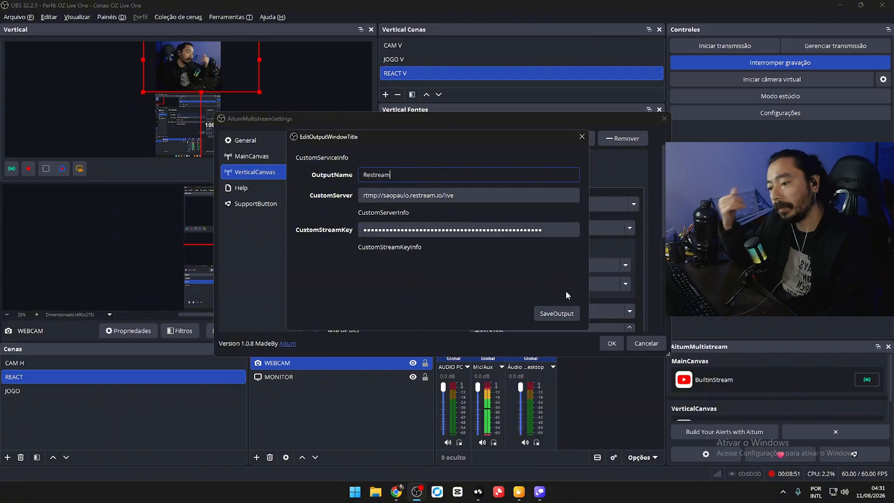
{"action": "left_click", "coordinate": [580, 137]}
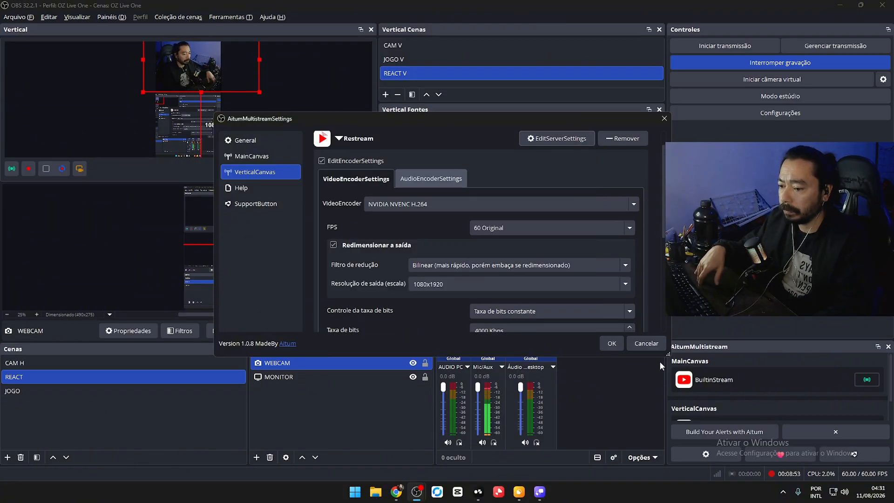
{"action": "left_click", "coordinate": [621, 345]}
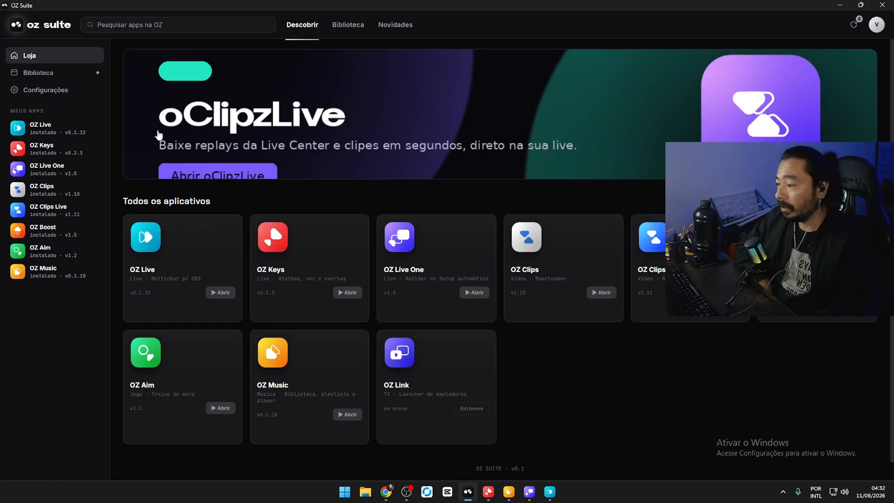
- Switch to OZ Live and show its Contas page with the streaming platform accounts
{"action": "mouse_move", "coordinate": [156, 283]}
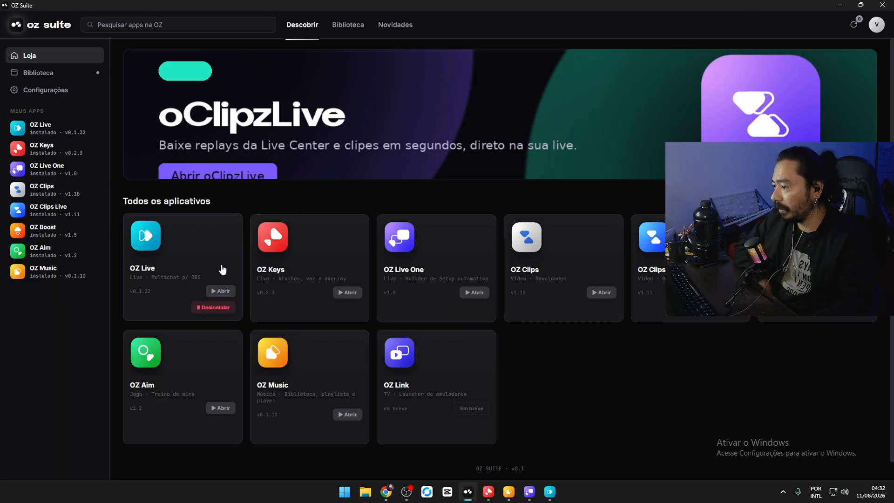
{"action": "left_click", "coordinate": [556, 497]}
{"action": "left_click", "coordinate": [33, 77]}
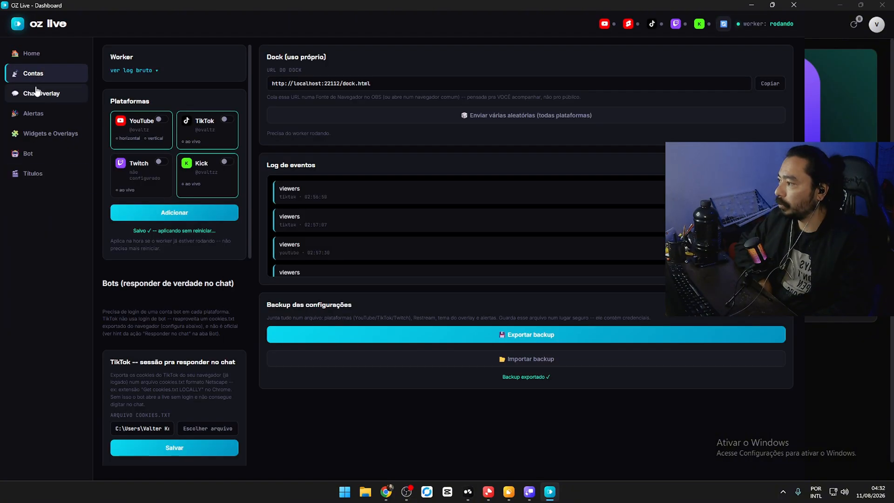
- Examine OZ Live's Chat Overlay preview, highlighting a TikTok sender and a YouTube message and reading through to the test form
{"action": "left_click", "coordinate": [41, 95]}
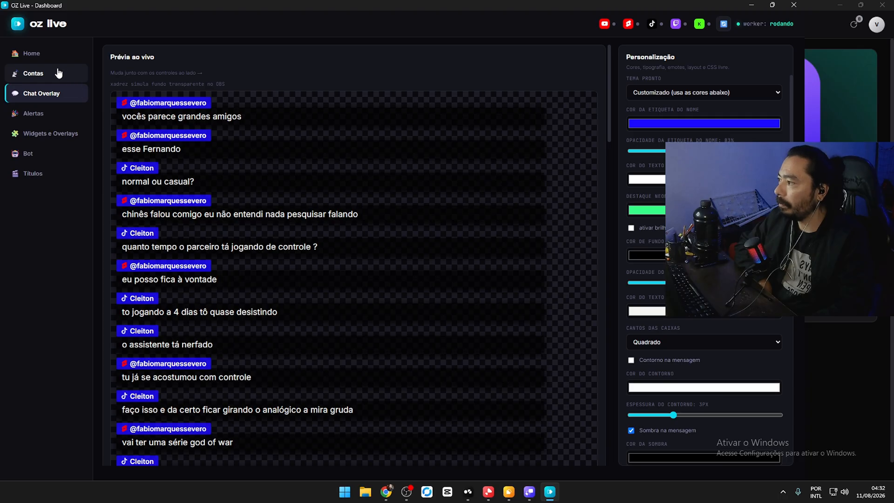
{"action": "left_click", "coordinate": [51, 57]}
{"action": "left_click", "coordinate": [57, 95]}
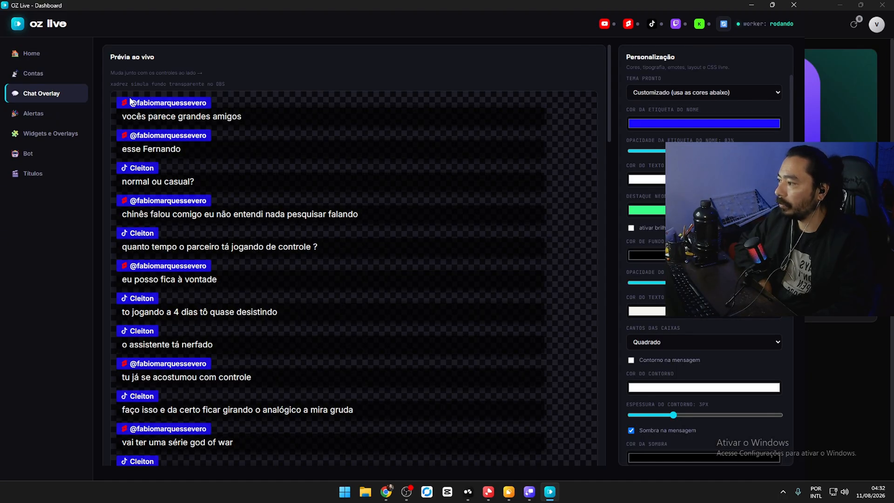
{"action": "left_click_drag", "start_coordinate": [131, 300], "coordinate": [157, 308]}
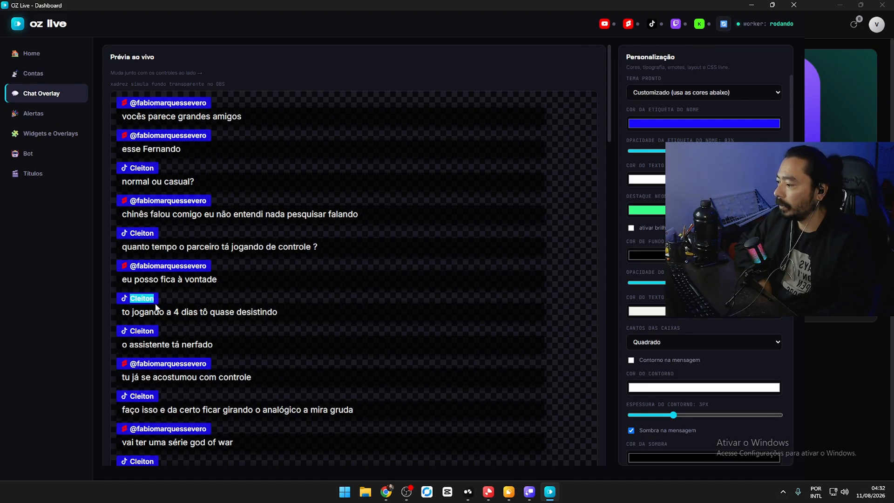
{"action": "left_click_drag", "start_coordinate": [134, 270], "coordinate": [202, 276]}
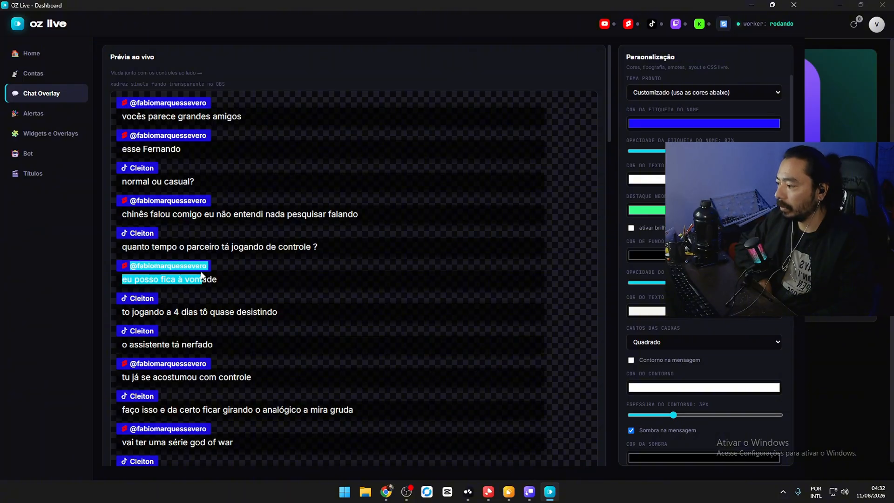
{"action": "scroll", "coordinate": [189, 279], "scroll_direction": "down", "scroll_amount": 15}
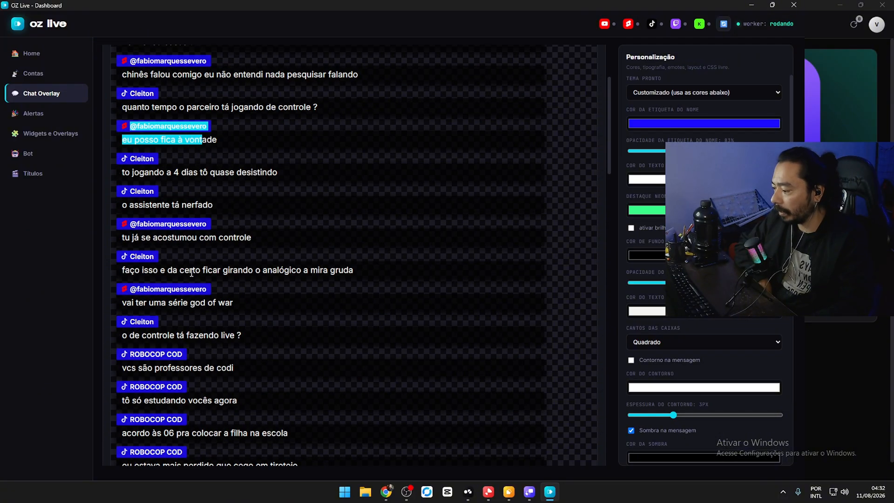
{"action": "scroll", "coordinate": [188, 370], "scroll_direction": "down", "scroll_amount": 6}
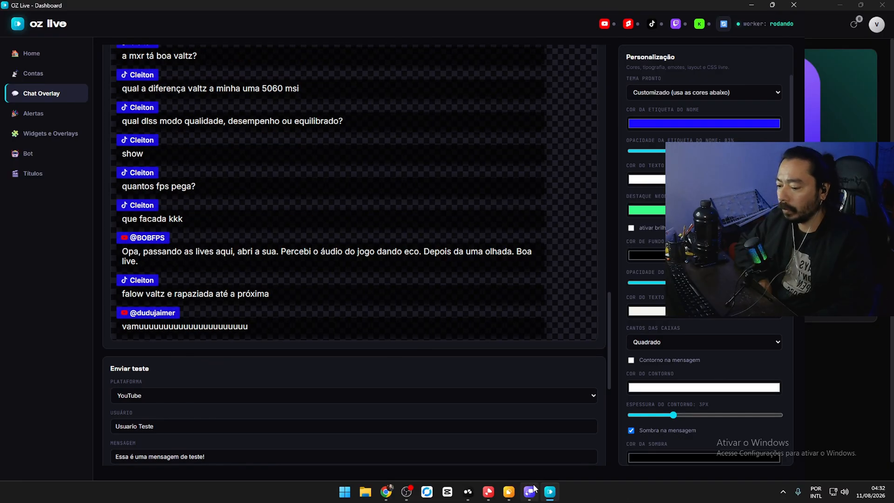
- Send a Presente test alert in the Banner style from OZ Live's Alertas page, and minimize the OZ Suite window behind it
{"action": "left_click", "coordinate": [45, 114]}
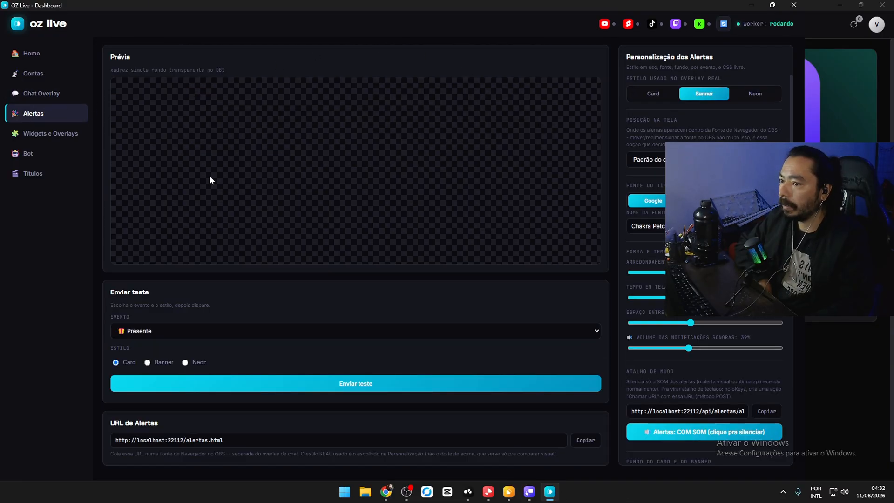
{"action": "left_click", "coordinate": [151, 383]}
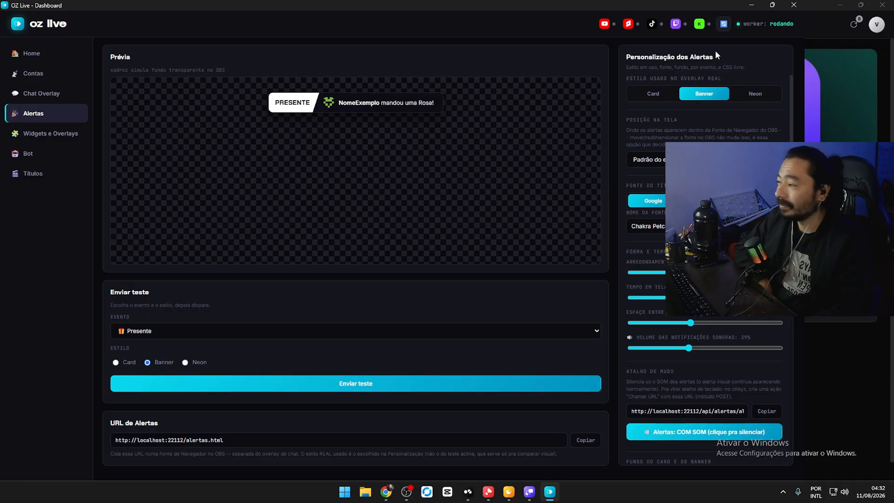
{"action": "left_click", "coordinate": [839, 4]}
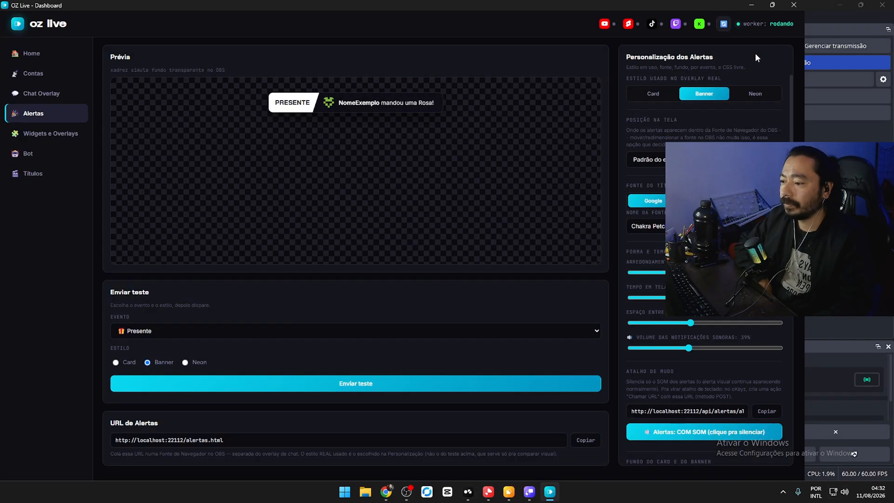
- Switch to OZ Keys and look over its Dashboard and Cenas pages with the numeric keypad assignments
{"action": "left_click", "coordinate": [489, 492]}
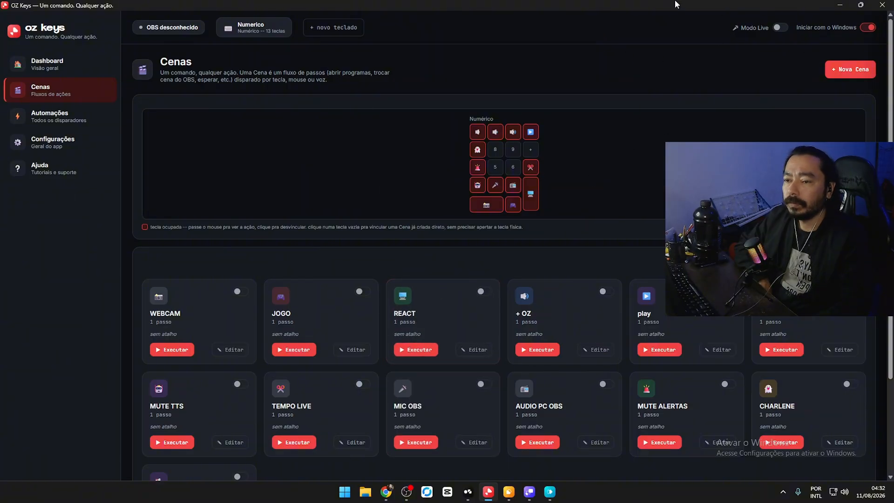
{"action": "mouse_move", "coordinate": [404, 498]}
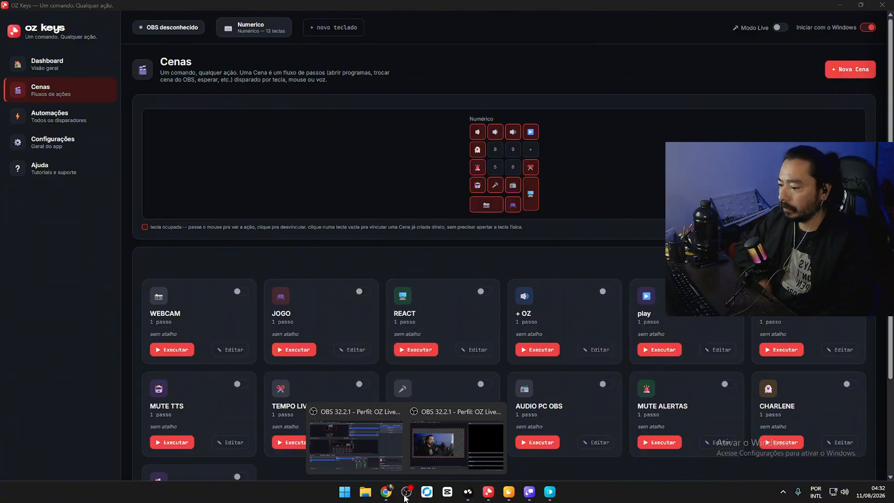
{"action": "left_click", "coordinate": [343, 165]}
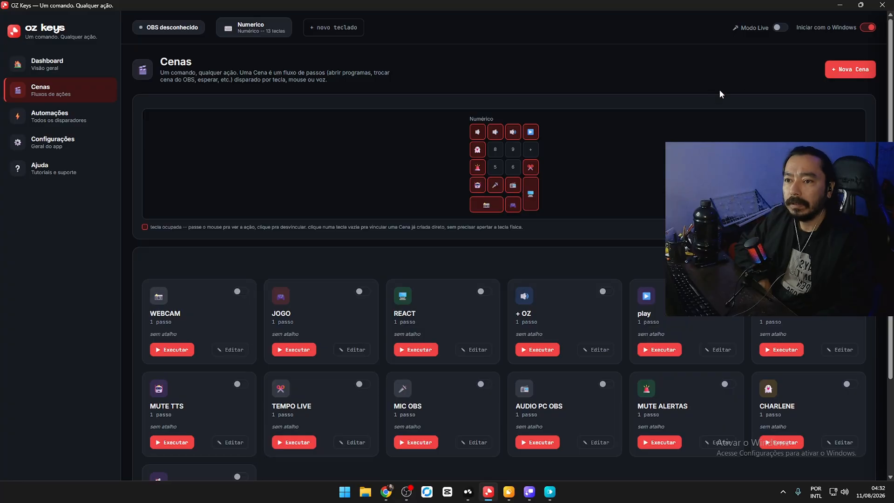
{"action": "left_click", "coordinate": [74, 67]}
{"action": "left_click", "coordinate": [79, 93]}
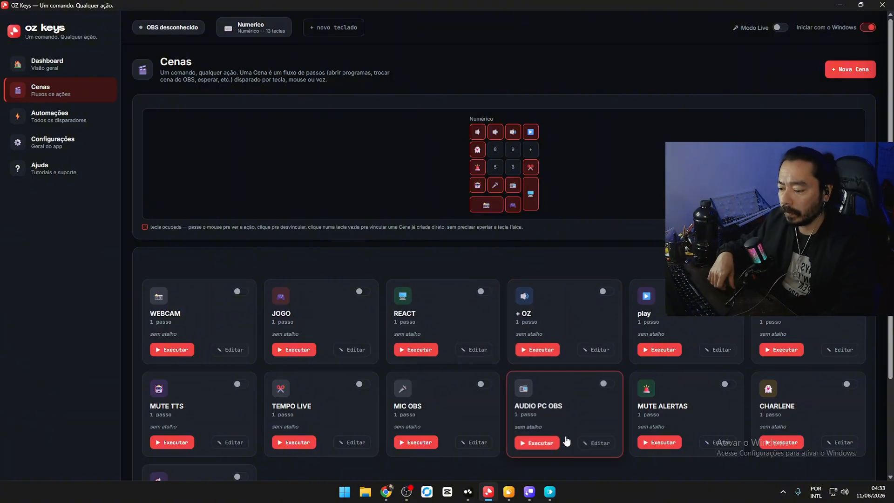
- Return to the main OBS window and switch to the CAM H scene
{"action": "mouse_move", "coordinate": [406, 491]}
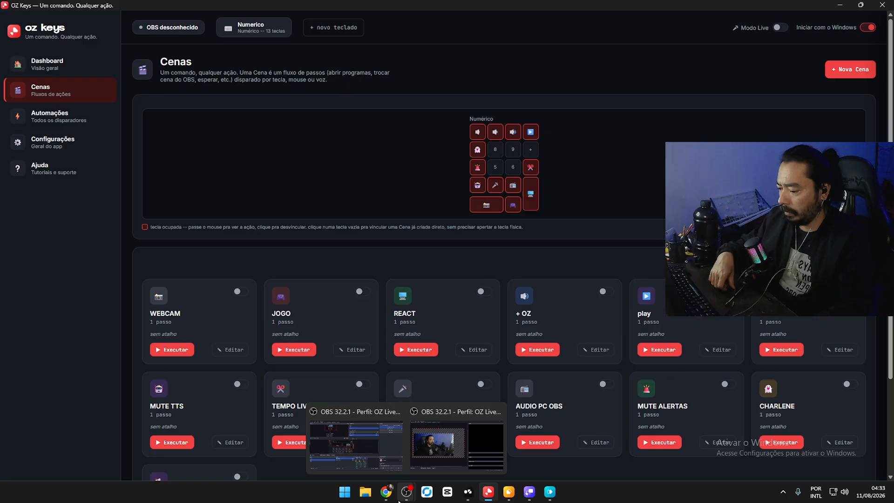
{"action": "left_click", "coordinate": [385, 437]}
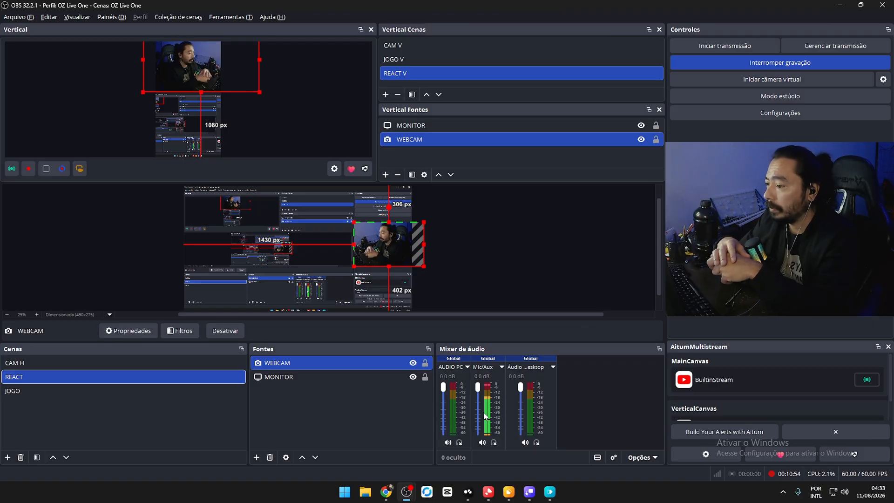
{"action": "left_click", "coordinate": [55, 363]}
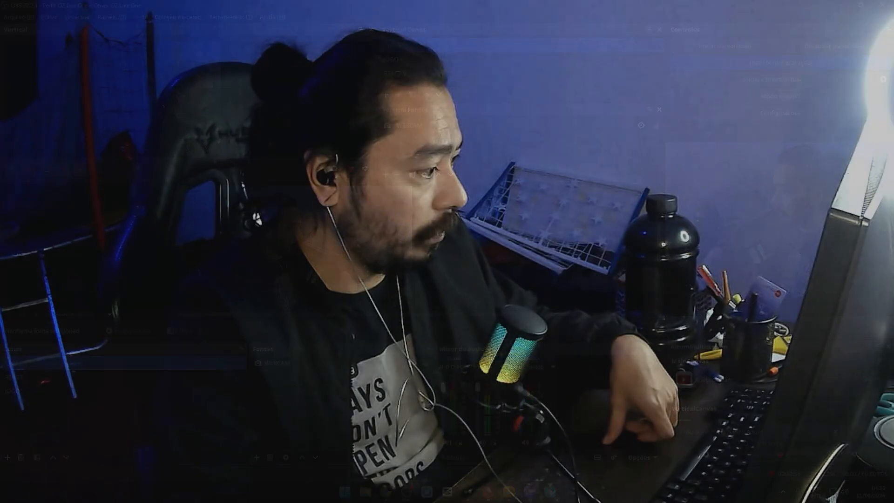